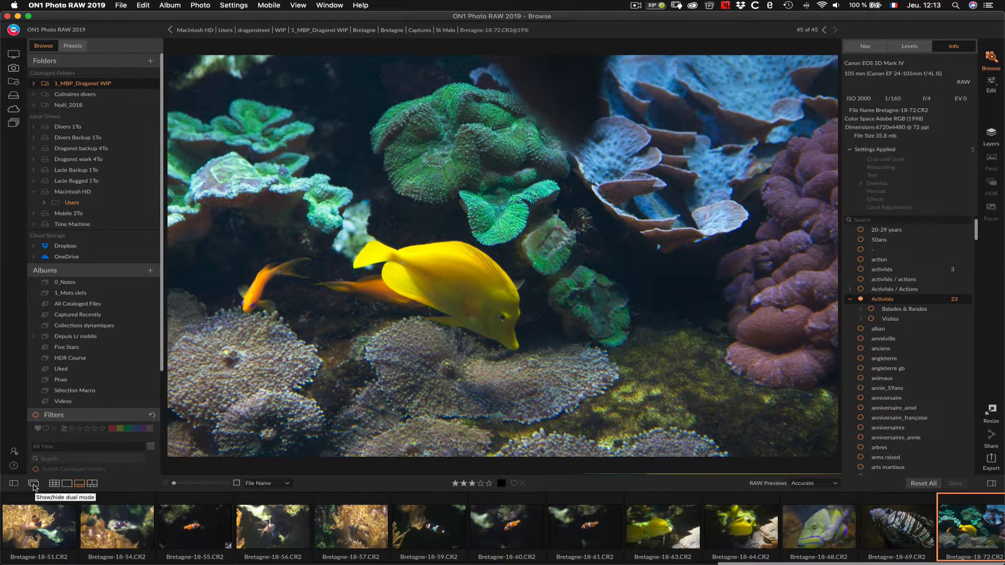
Turn on dual mode, shrink the second Browse window to a narrow, tall thumbnail grid, and place it along the screen's left edge
click(33, 484)
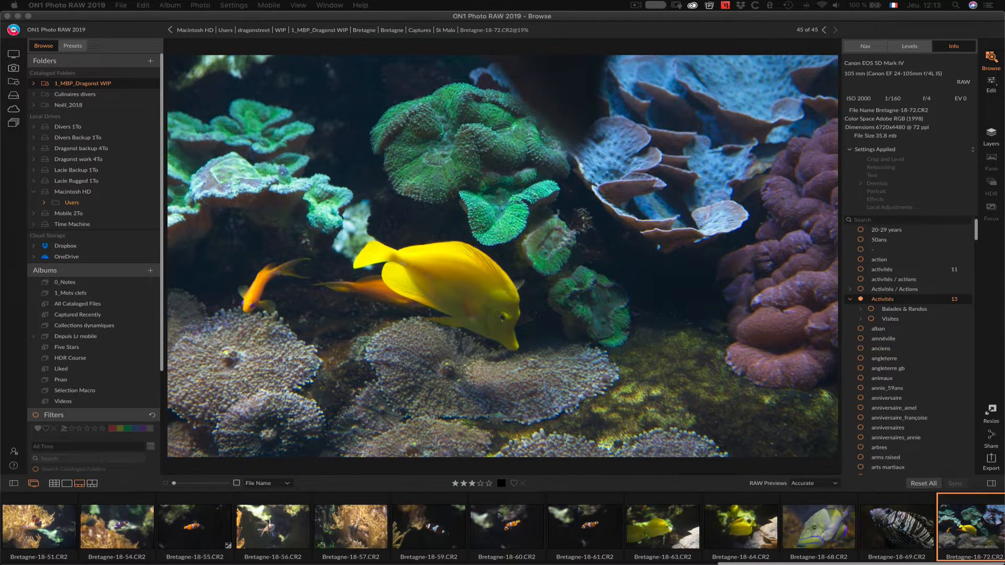
drag(1004, 89, 333, 18)
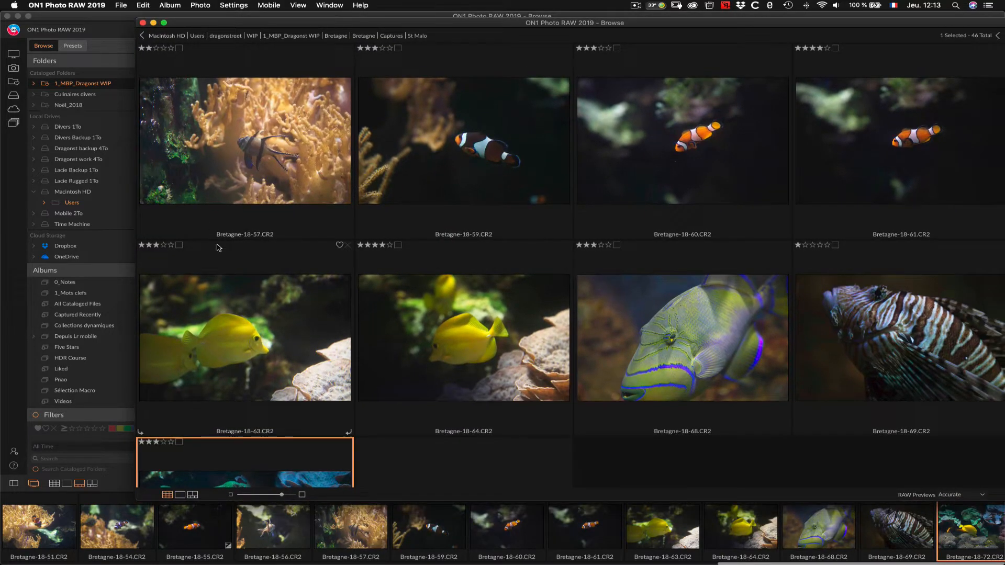
drag(142, 21, 590, 26)
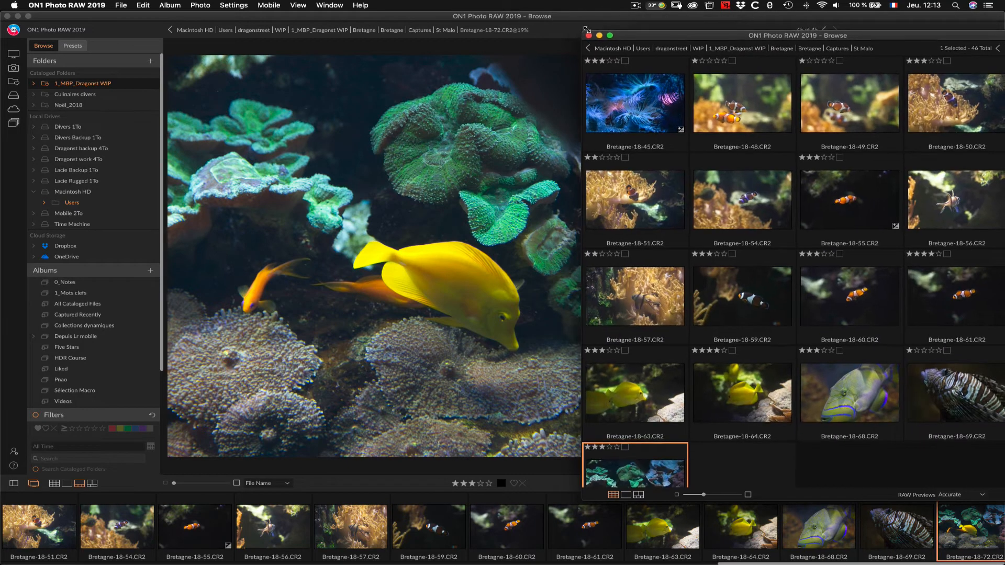
mouse_move(757, 24)
mouse_down()
mouse_move(706, 22)
mouse_move(749, 21)
mouse_up()
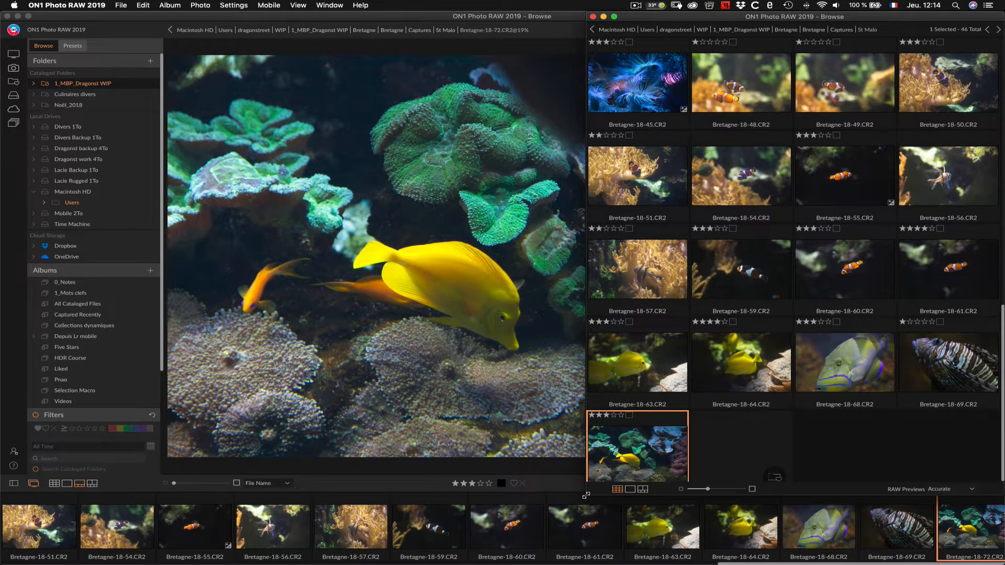
drag(586, 496, 585, 530)
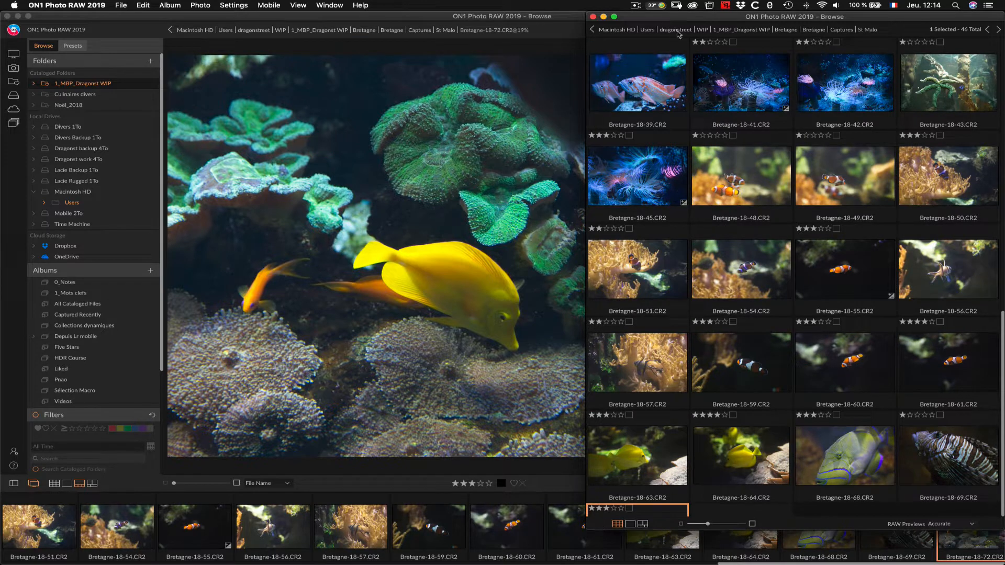
drag(691, 21, 105, 7)
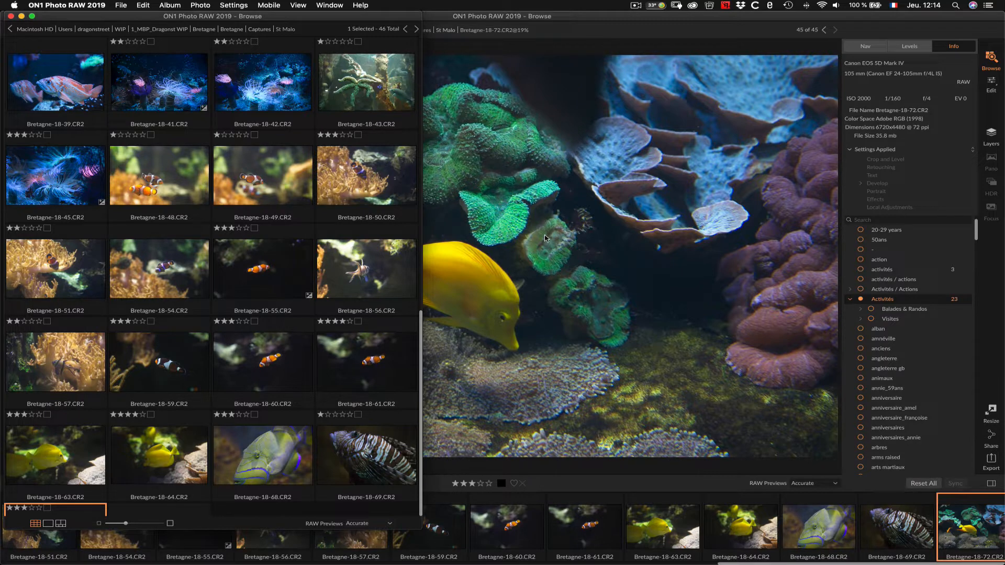
Zoom in on the green coral of Bretagne-18-72.CR2 in the main window and return to the full photo
click(544, 238)
click(549, 240)
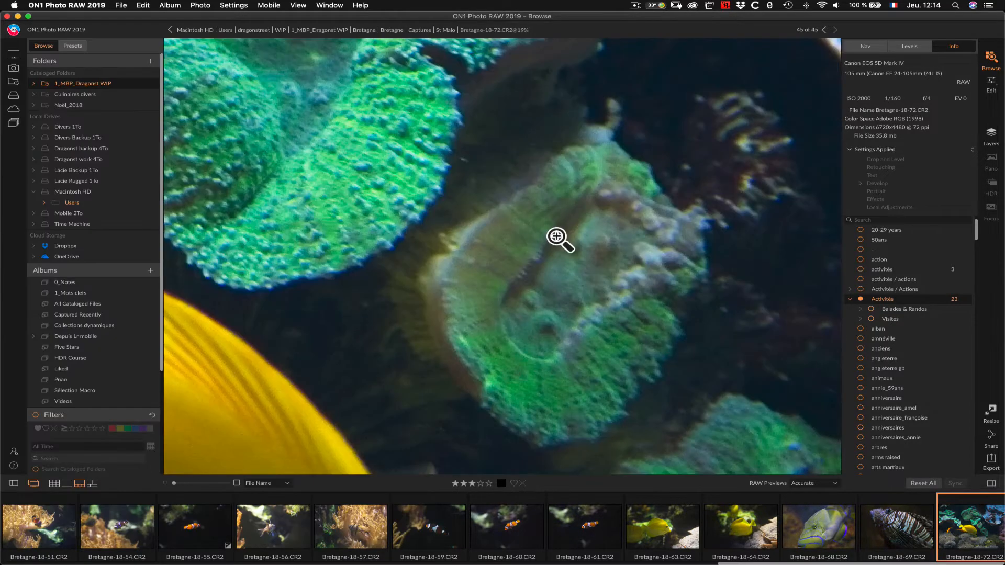
click(559, 240)
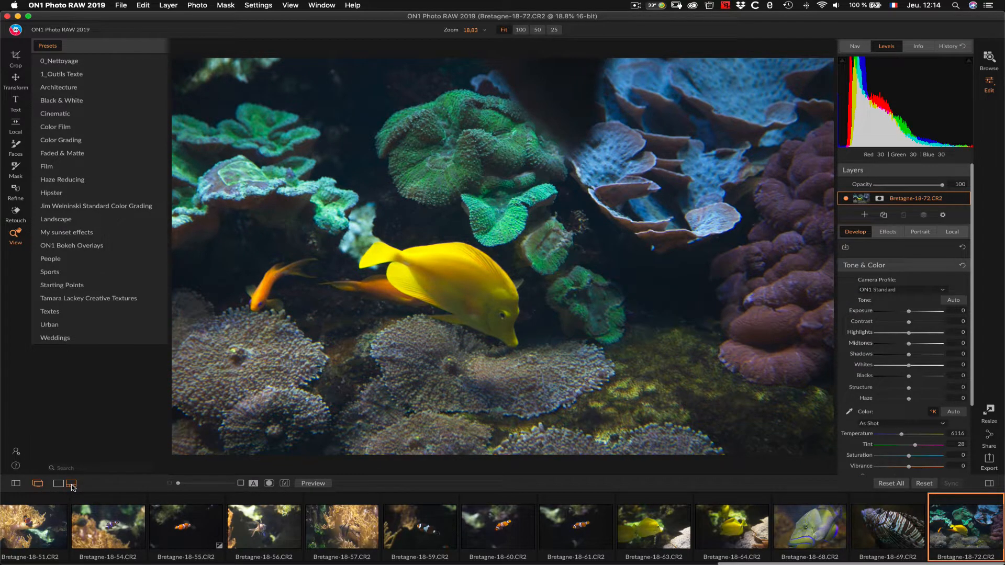
With Bretagne-18-72.CR2 open in Edit, hide the filmstrip and bring the second thumbnail window to the front
click(61, 482)
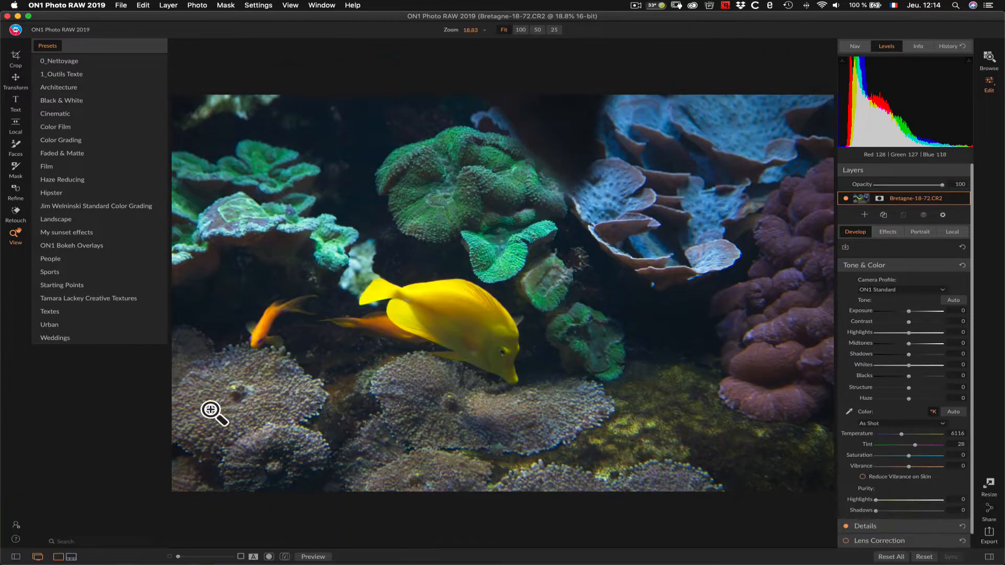
key(ctrl+Up)
click(210, 314)
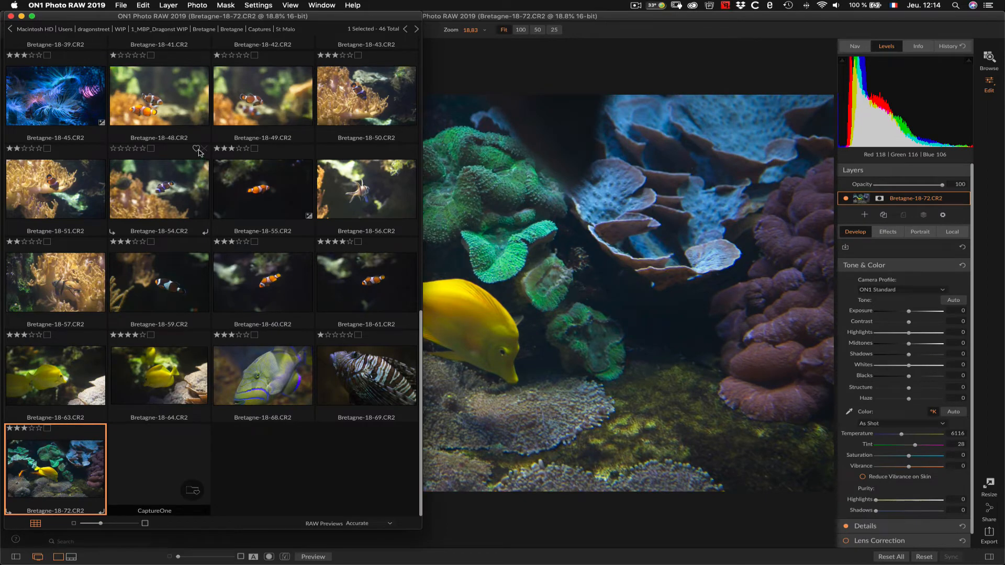
Load Bretagne-18-49, 50, 56 and 55 one after another from the thumbnail window into the edit view
click(252, 113)
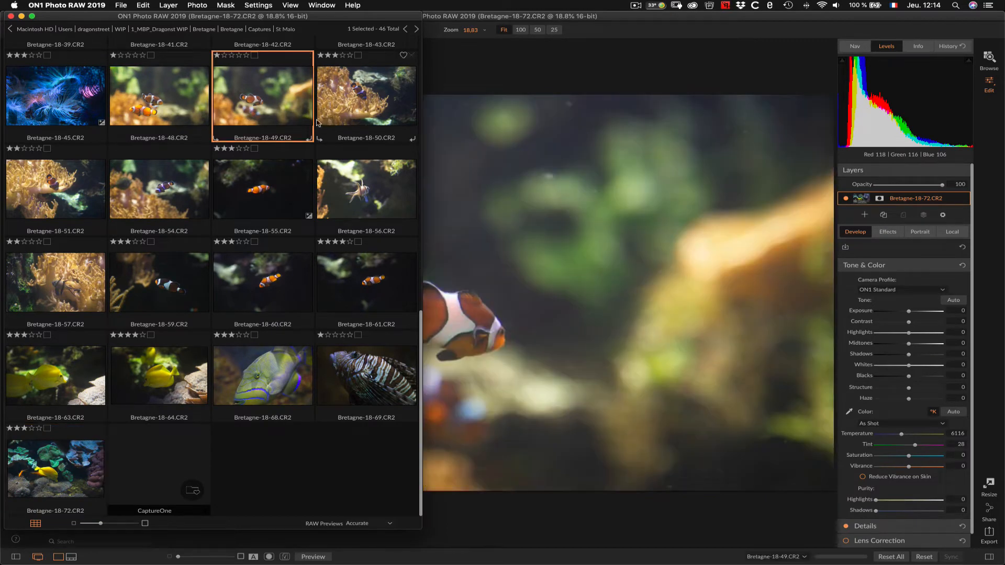
click(340, 109)
click(329, 195)
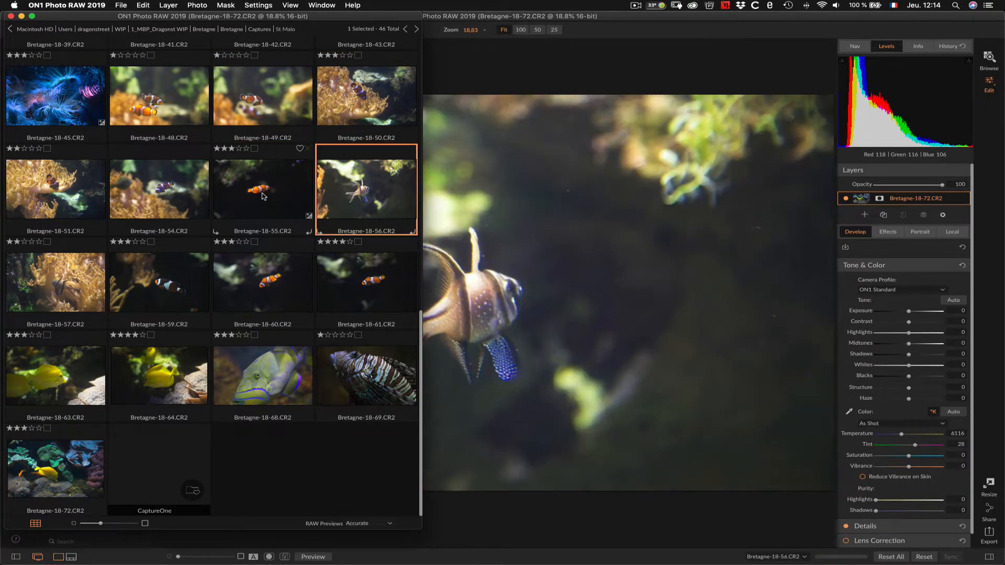
click(230, 207)
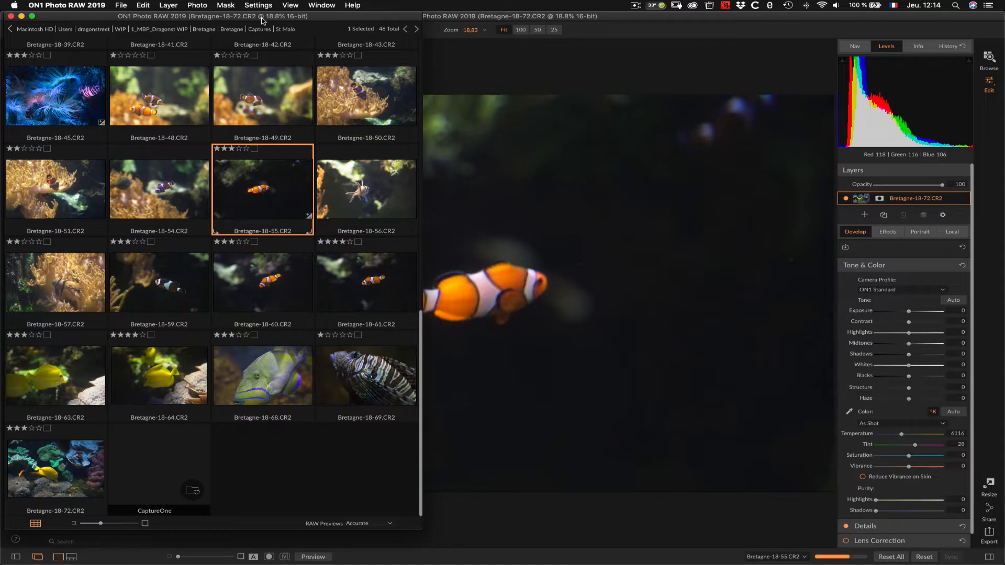
Narrow the main edit window from its left edge so its photo sits beside the thumbnail window
click(432, 21)
drag(2, 26, 373, 23)
click(269, 92)
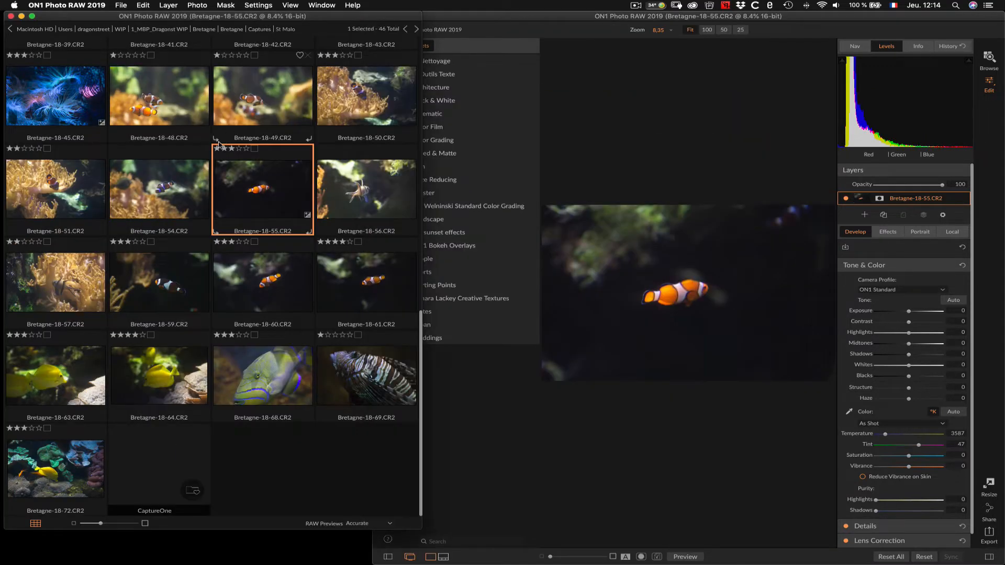
Open Bretagne-18-51.CR2 from the thumbnail grid for editing and apply automatic tone correction
click(182, 181)
click(75, 193)
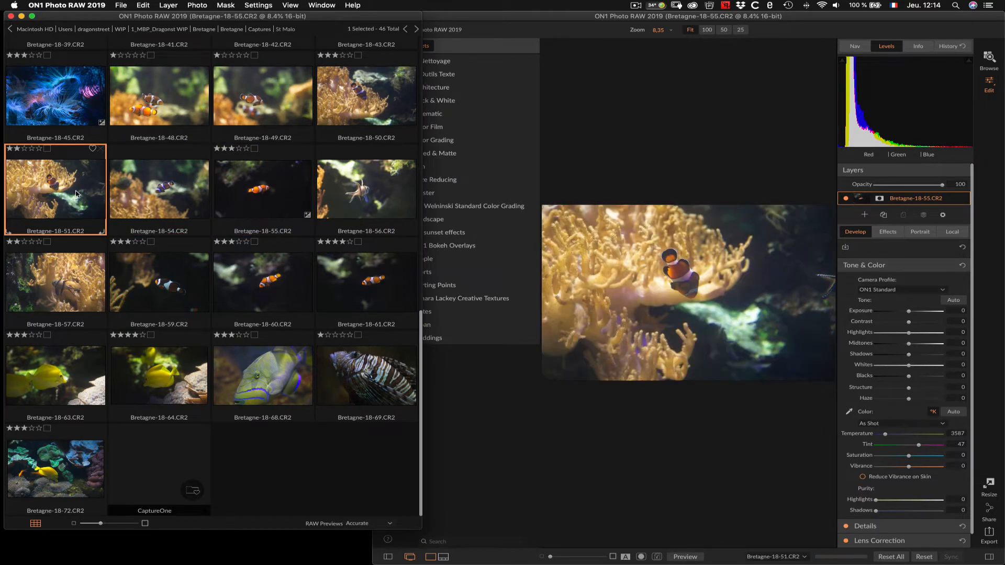
click(904, 315)
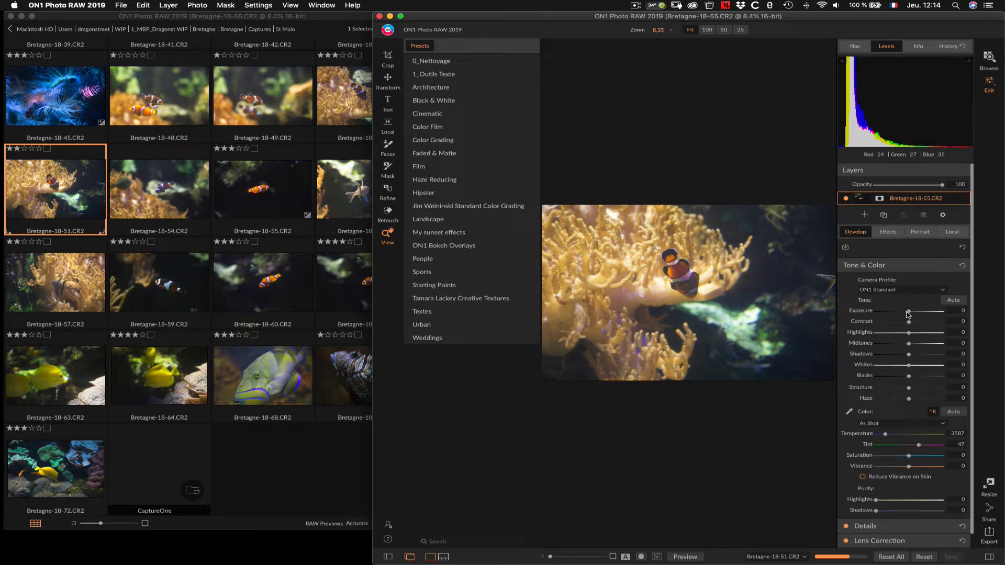
mouse_move(909, 314)
mouse_down()
mouse_move(927, 315)
mouse_move(893, 313)
mouse_move(921, 313)
mouse_move(909, 313)
mouse_move(911, 326)
mouse_up()
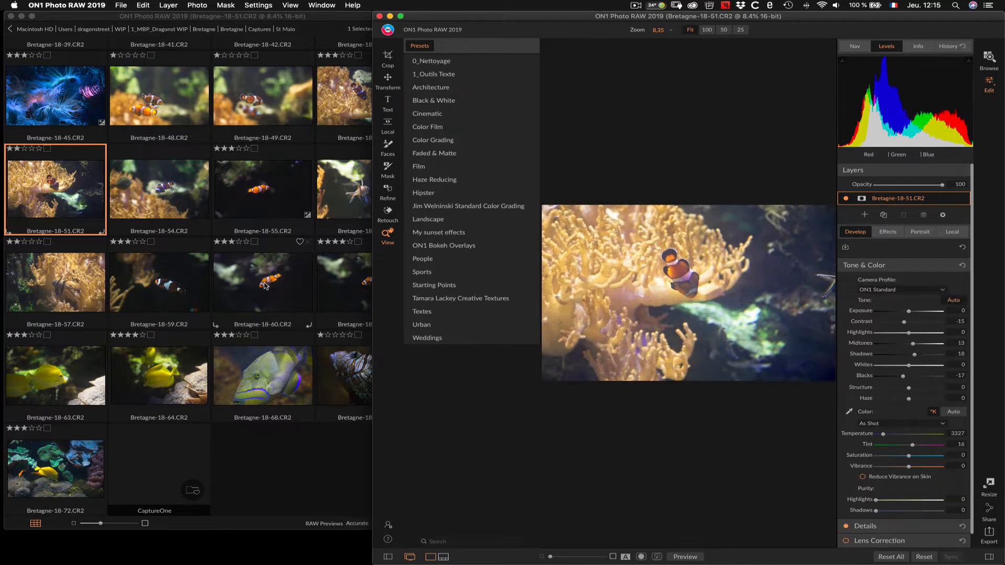
Select Bretagne-18-60.CR2 in the thumbnail grid and try to apply automatic tone correction to it
click(264, 285)
click(257, 287)
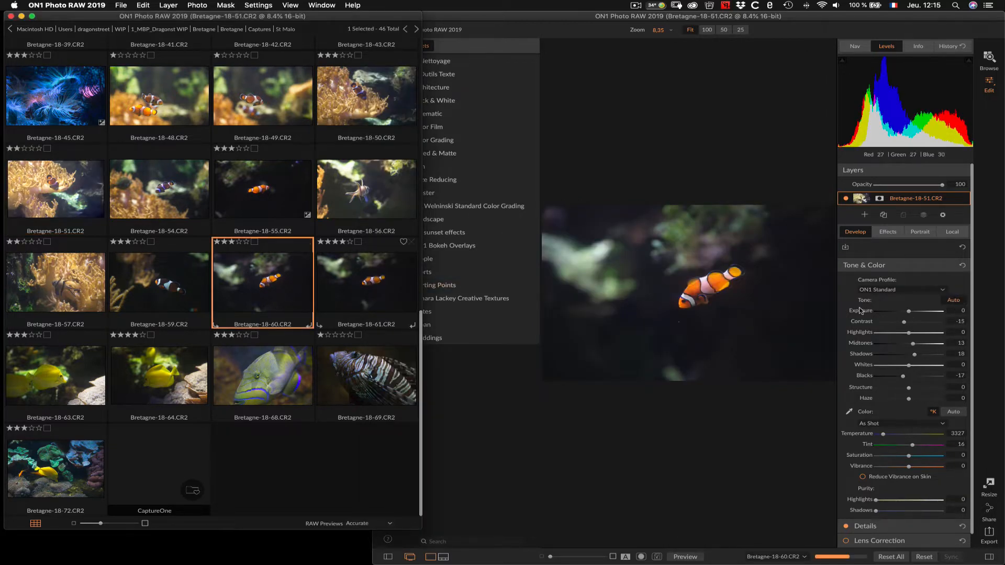
click(956, 304)
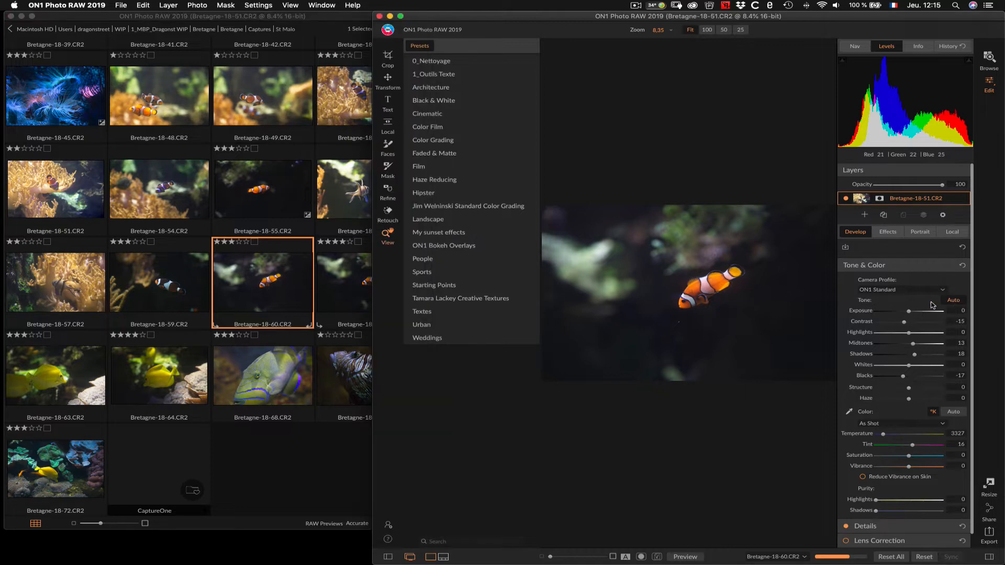
Open Bretagne-18-68.CR2 from the thumbnail grid and apply automatic tone correction
click(330, 313)
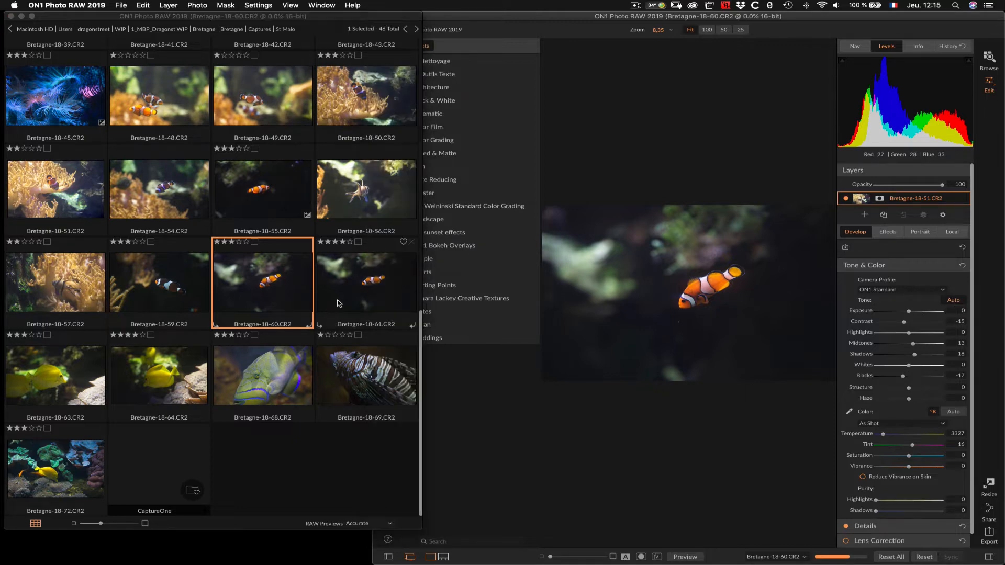
click(272, 390)
click(954, 303)
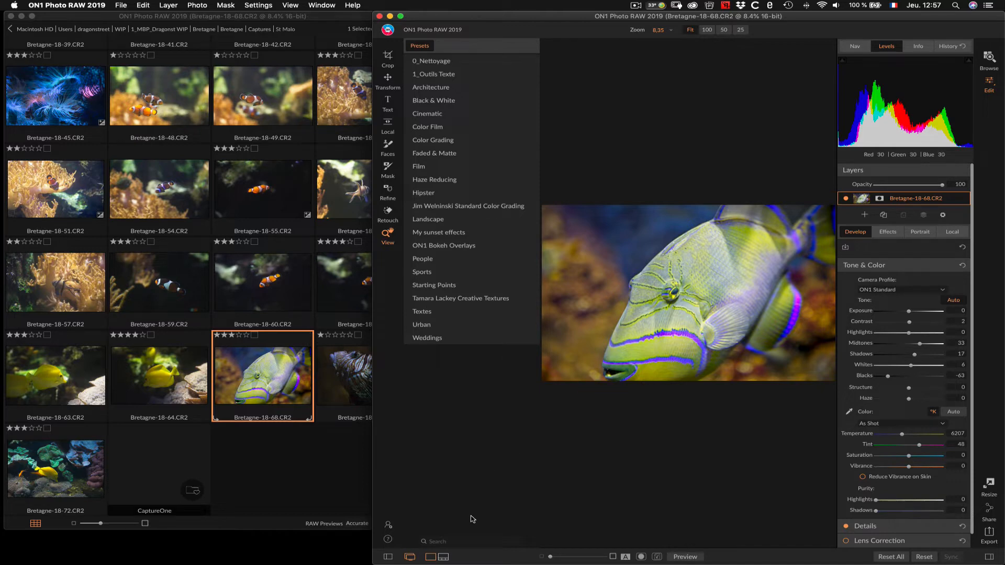
Hide the presets list and the adjustment controls in the edit window to enlarge the photo
click(388, 557)
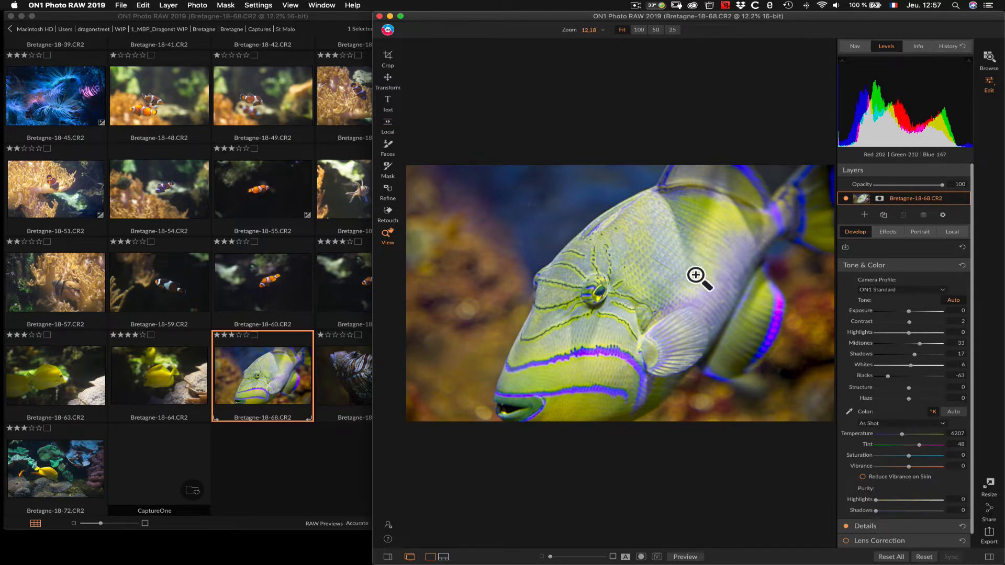
click(989, 558)
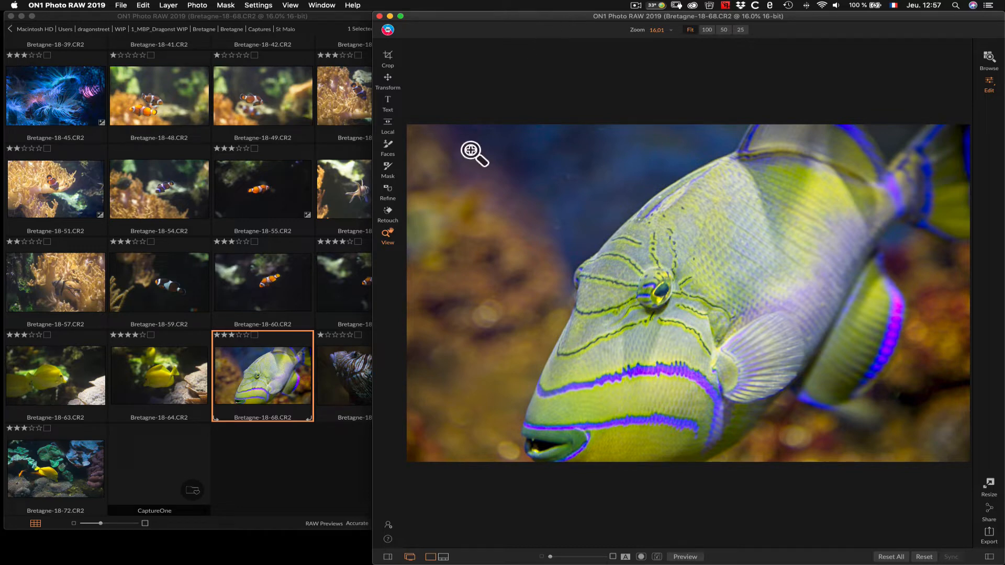
Preview Bretagne-18-64, 63, 57, 59, 60 and 61 in turn in the enlarged edit view
click(165, 355)
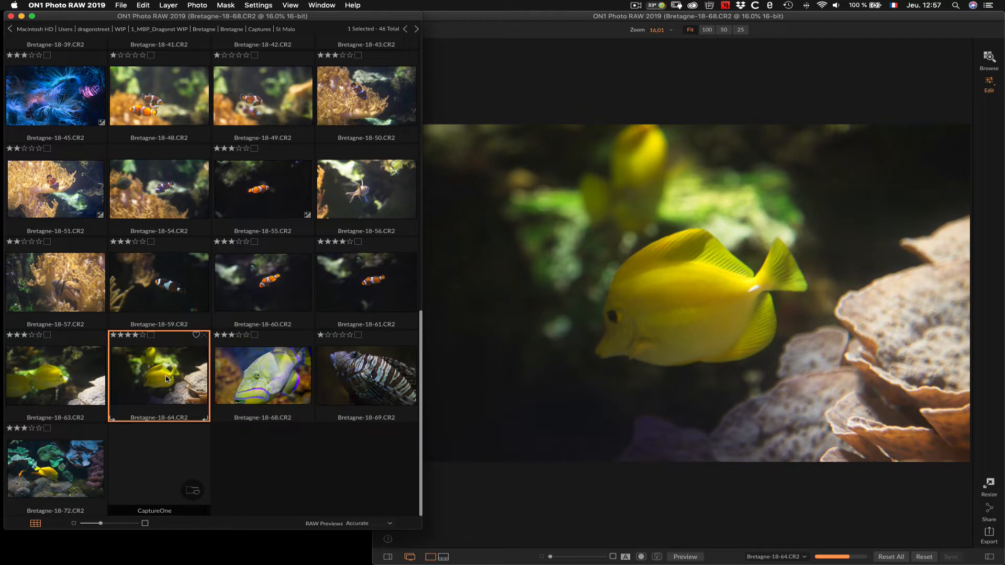
click(100, 378)
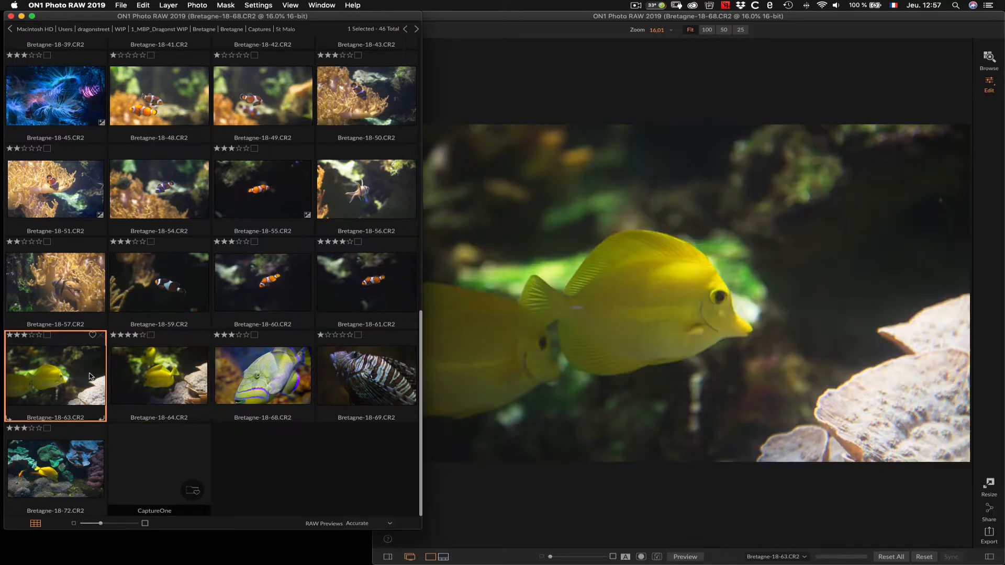
click(75, 303)
click(148, 292)
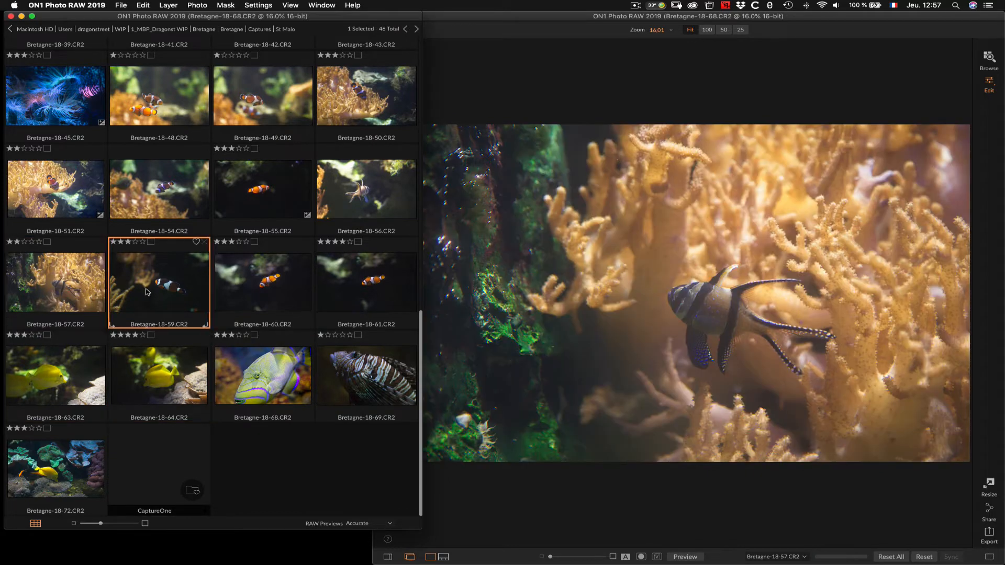
click(245, 288)
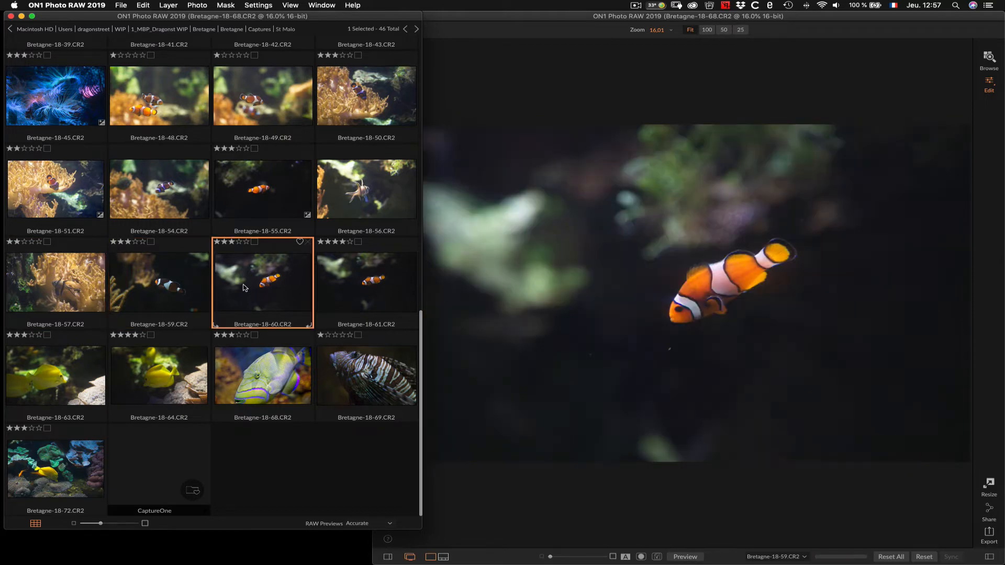
click(354, 281)
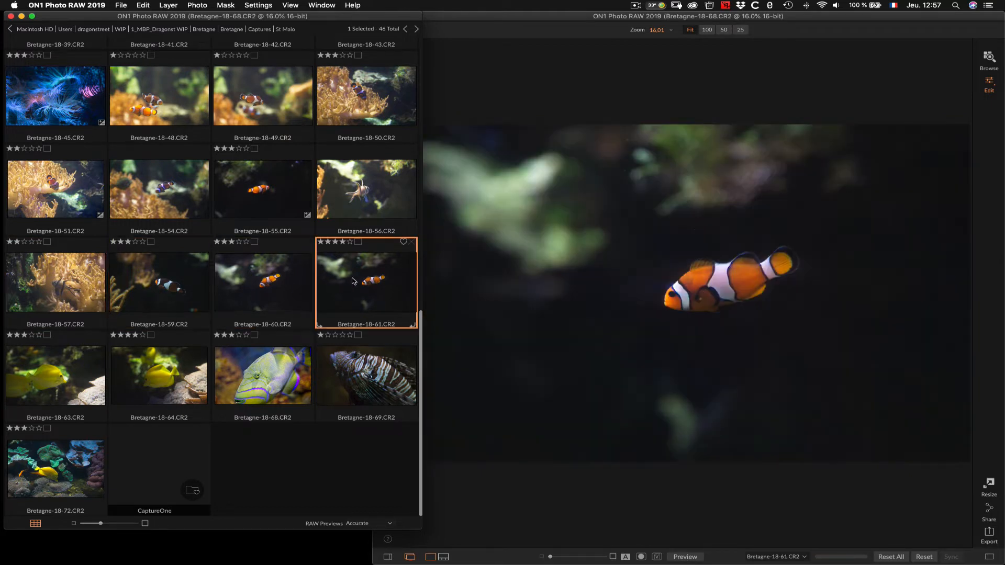
Give Bretagne-18-61.CR2 a red colour label in the thumbnail grid and remove the label again
click(359, 242)
click(367, 258)
click(358, 243)
click(354, 245)
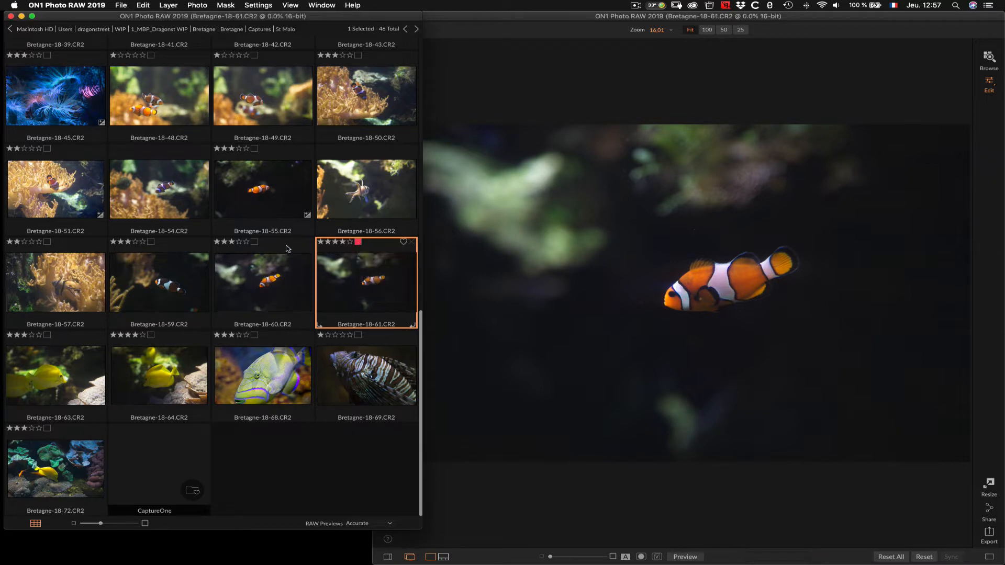
click(358, 242)
click(369, 251)
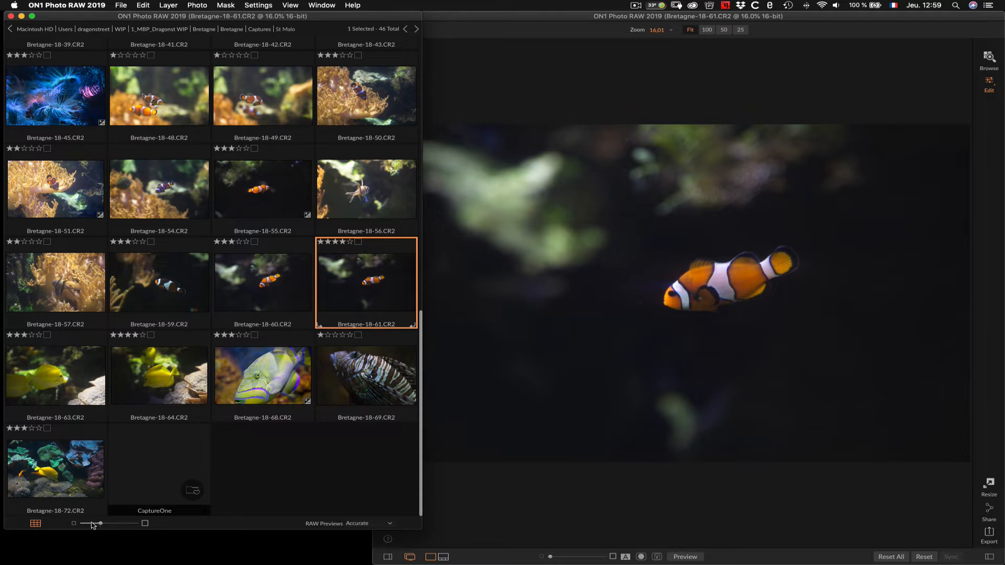
Try small and large thumbnail sizes in the second window, finishing with small thumbnails at five per row
drag(101, 525, 74, 526)
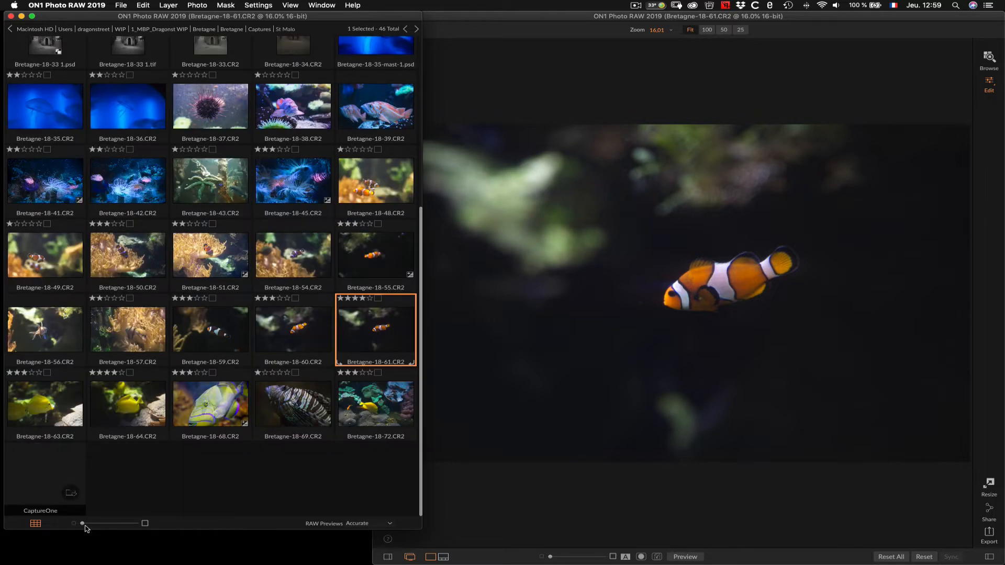
click(146, 526)
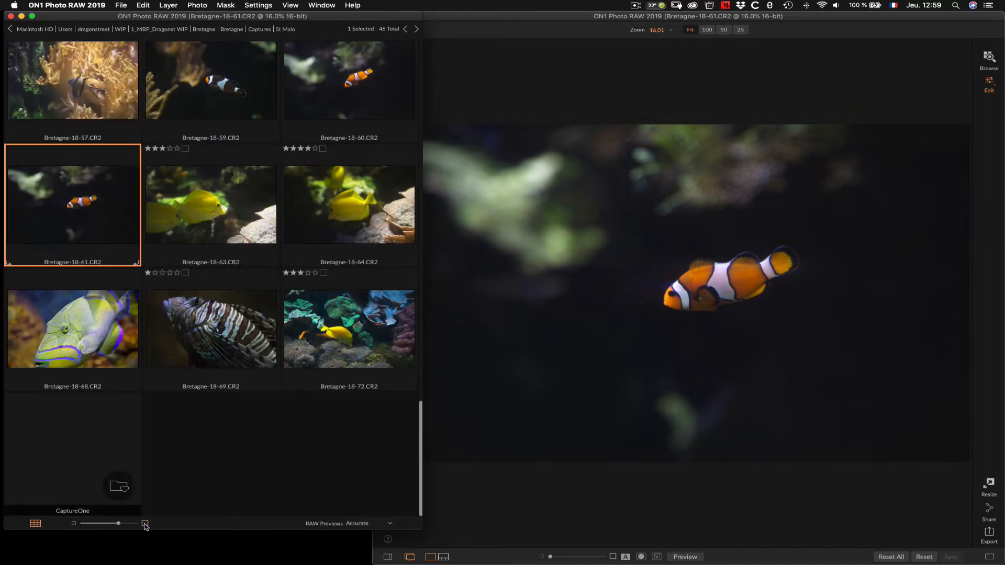
click(145, 525)
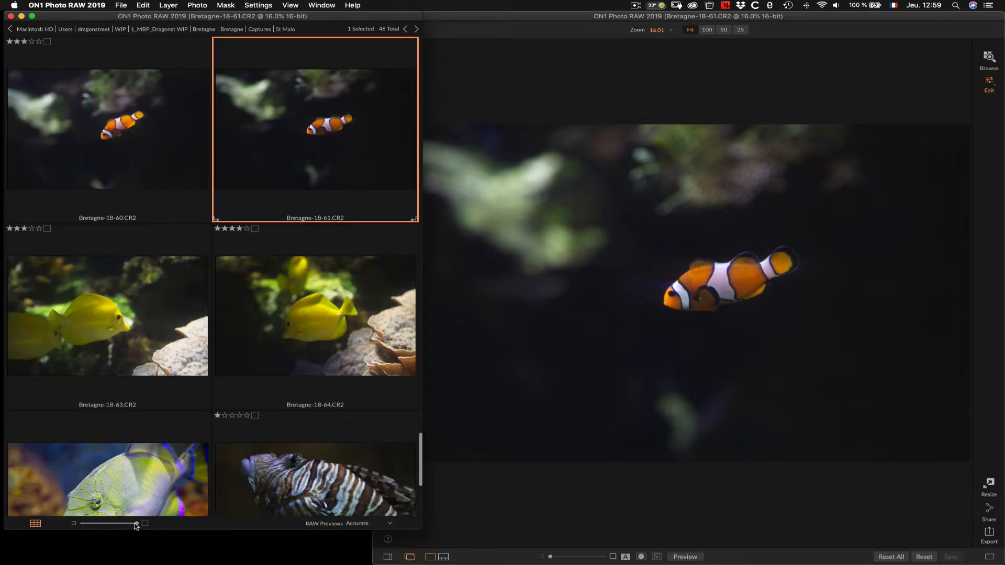
drag(137, 524, 116, 527)
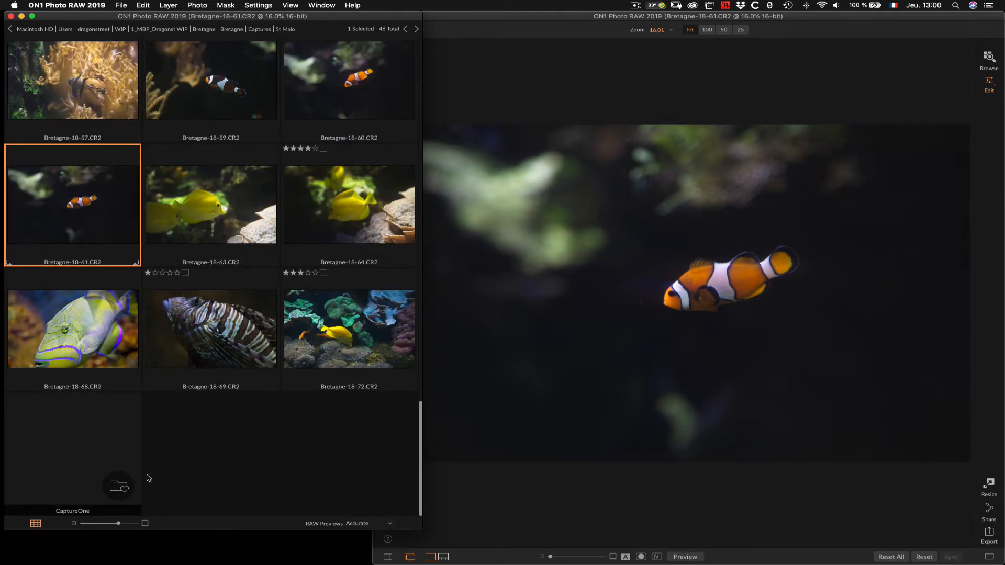
drag(108, 525, 83, 525)
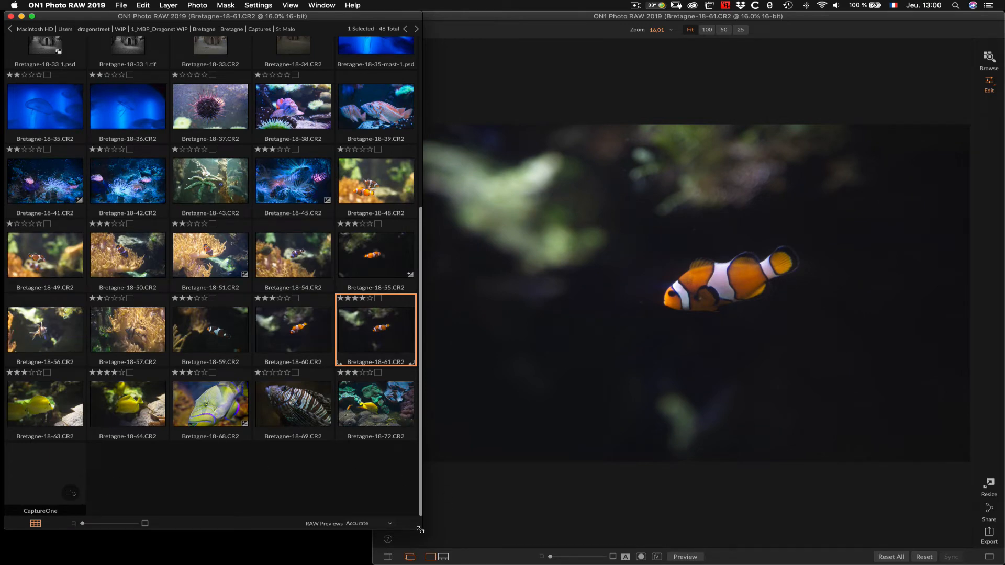
Enlarge the thumbnail window to the bottom of the screen and show Bretagne-18-42.CR2 in it, zoomed out to fit, beside the edit view
drag(420, 530, 370, 561)
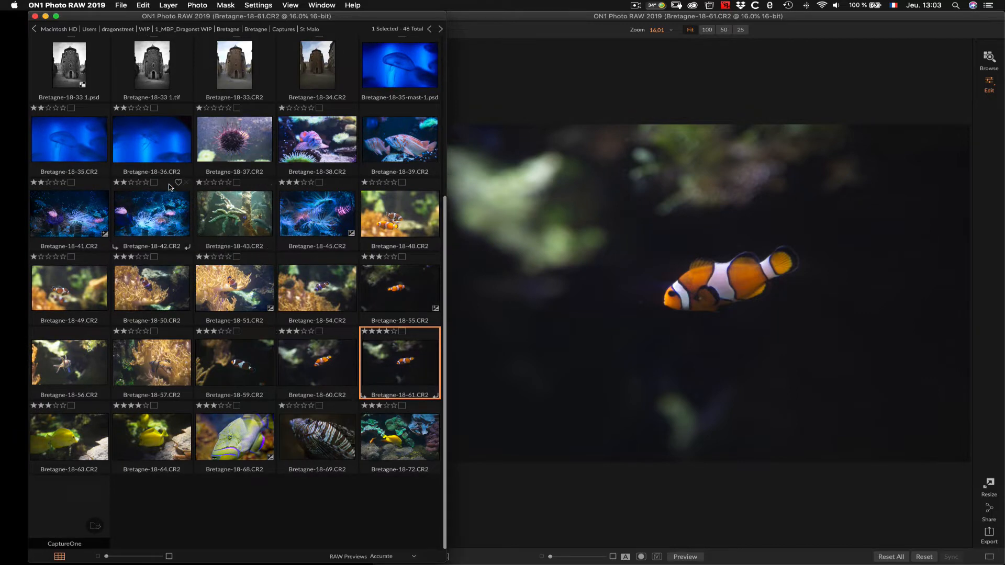
click(155, 222)
double_click(155, 222)
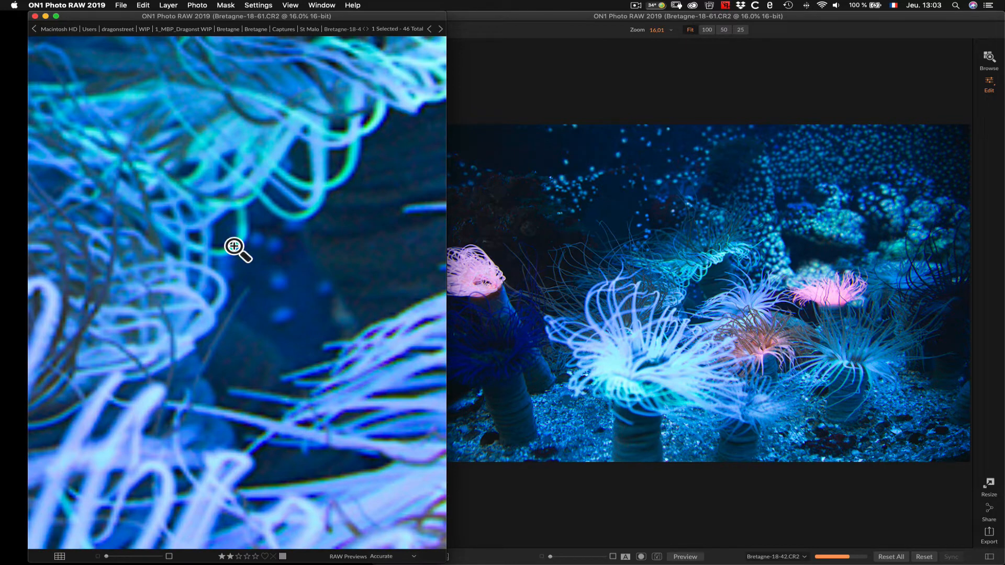
click(234, 247)
click(611, 295)
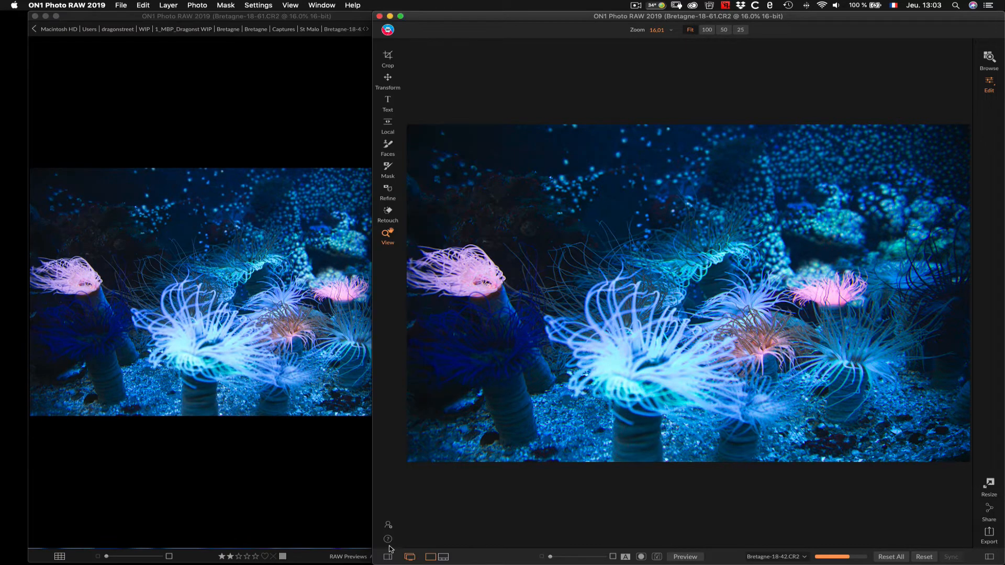
Put the main window into Browse with its thumbnail grid and widen the second window to enlarge Bretagne-18-42.CR2
click(528, 387)
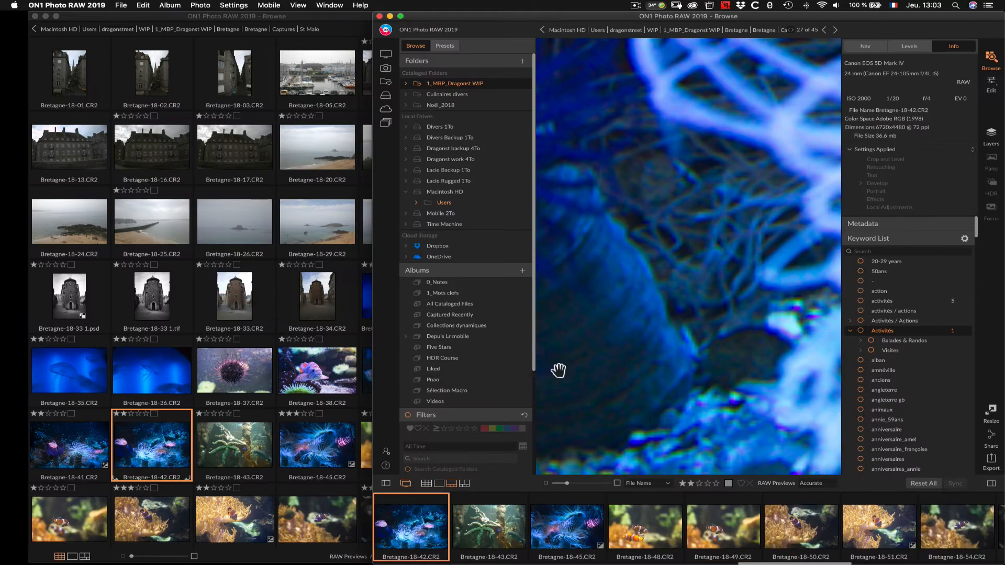
click(662, 335)
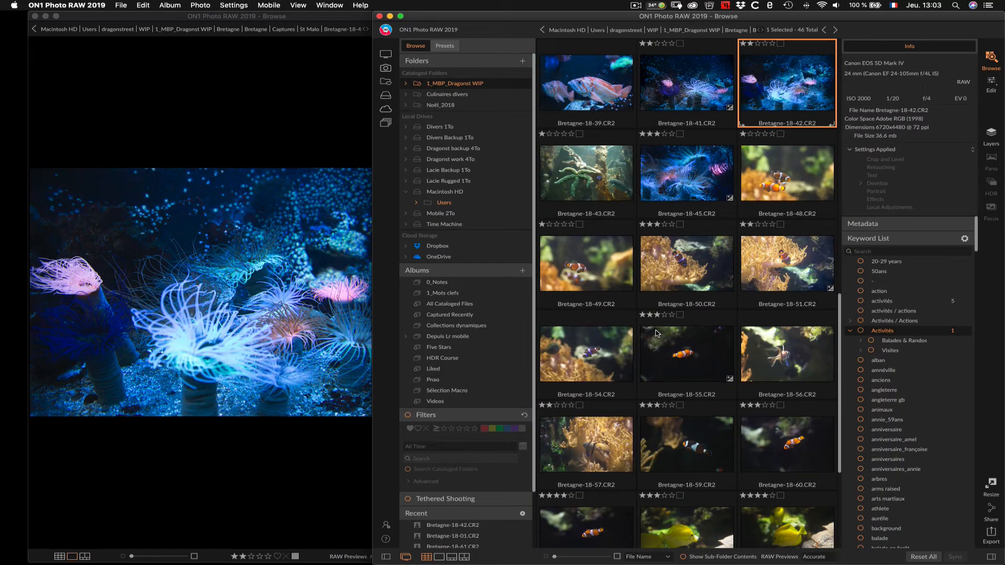
click(354, 97)
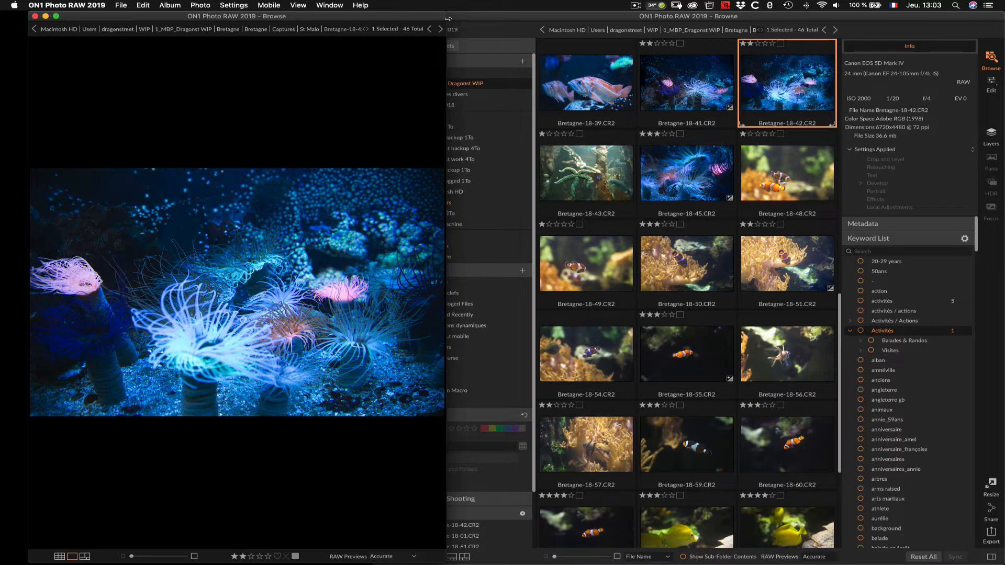
drag(449, 17, 722, 16)
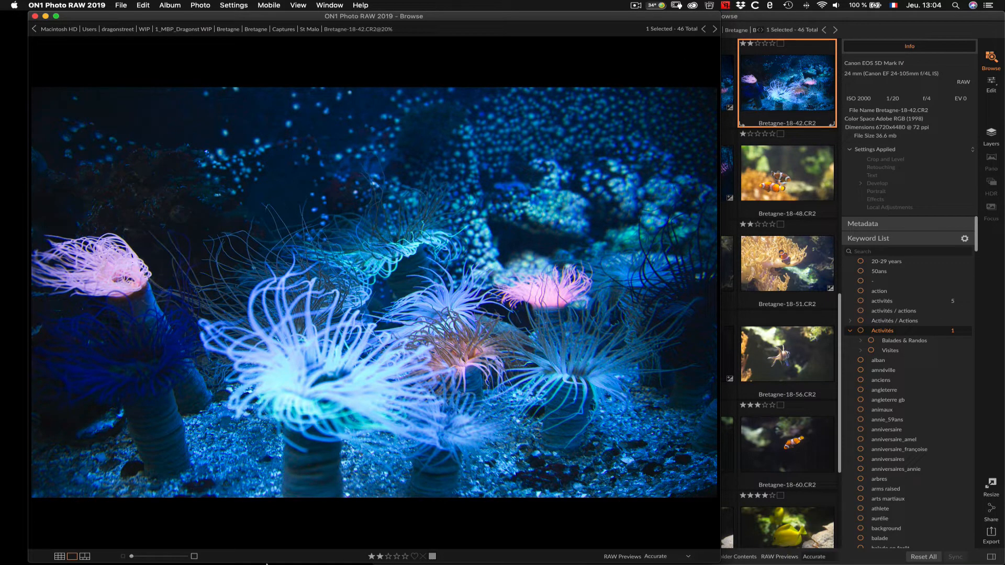
Set the second window to compare view and select Bretagne-18-42 through Bretagne-18-48 in the main grid to show them there
click(85, 557)
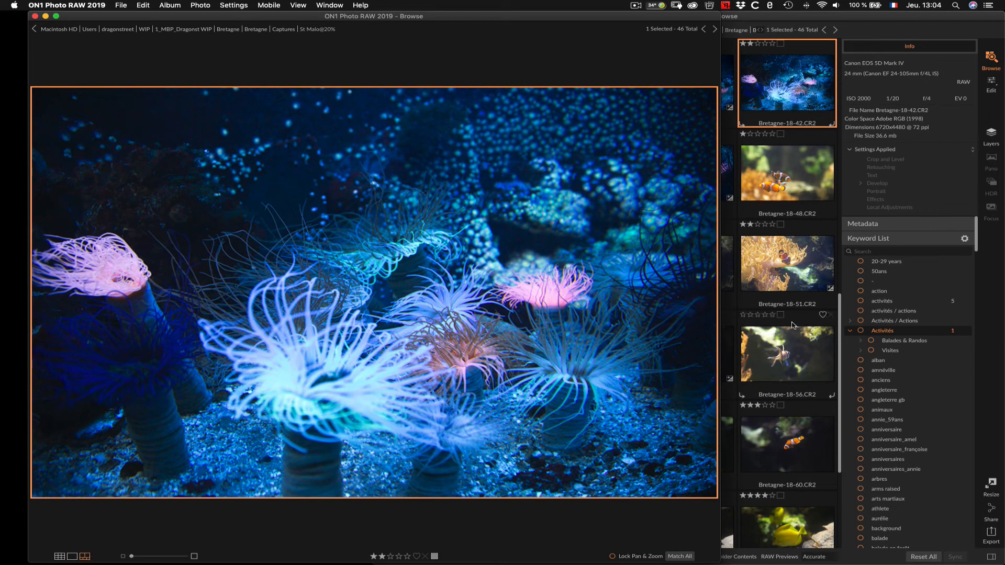
shift+click(759, 184)
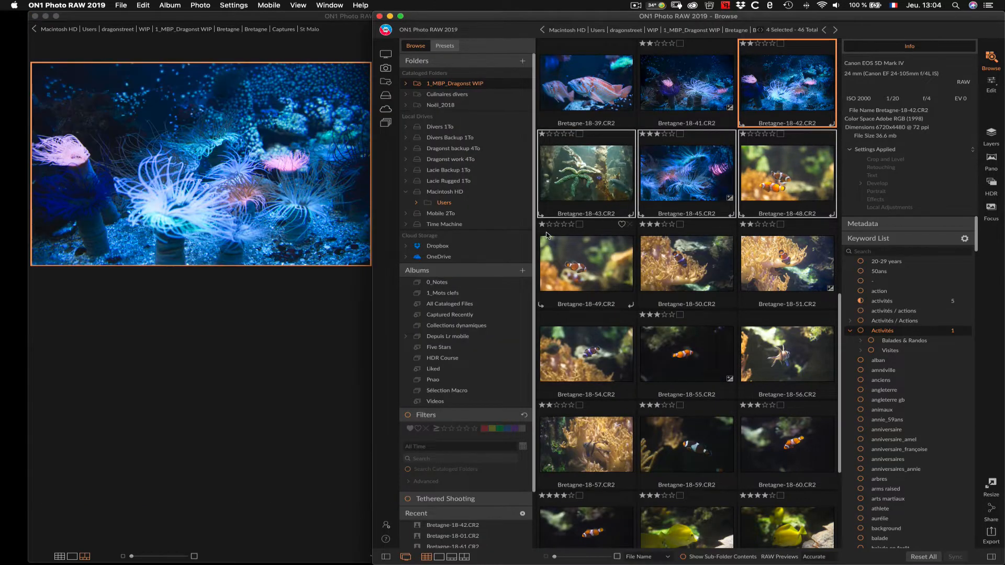
click(282, 385)
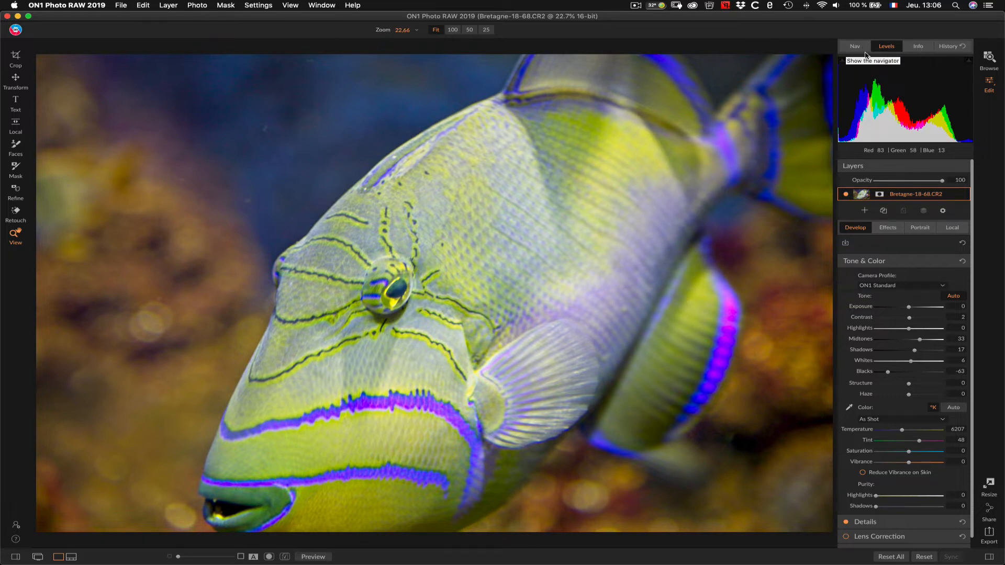
Show the edit history of Bretagne-18-68.CR2 and apply Auto Color, Vibrance 24 and Purity Highlights 49
click(951, 47)
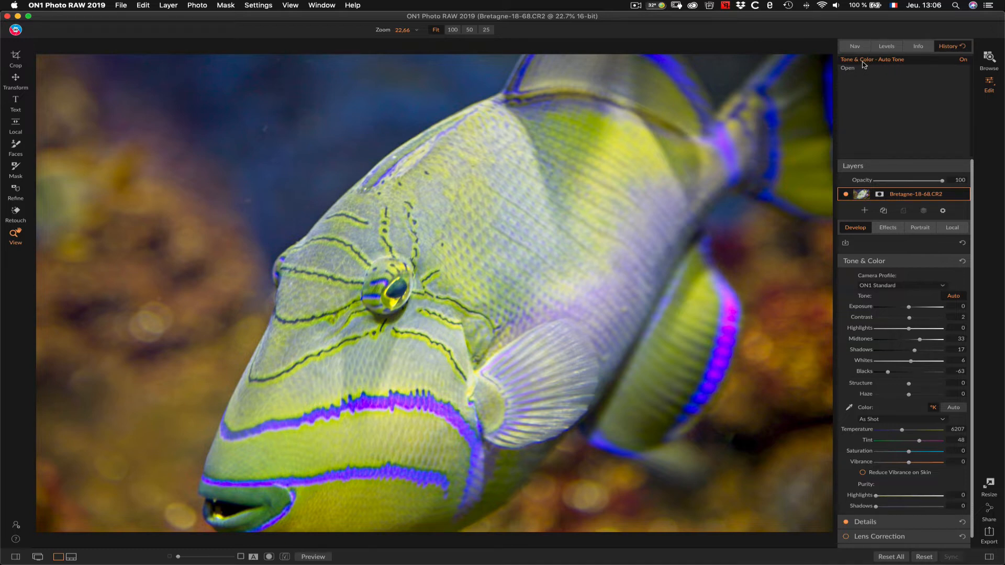
click(950, 409)
drag(909, 464, 916, 463)
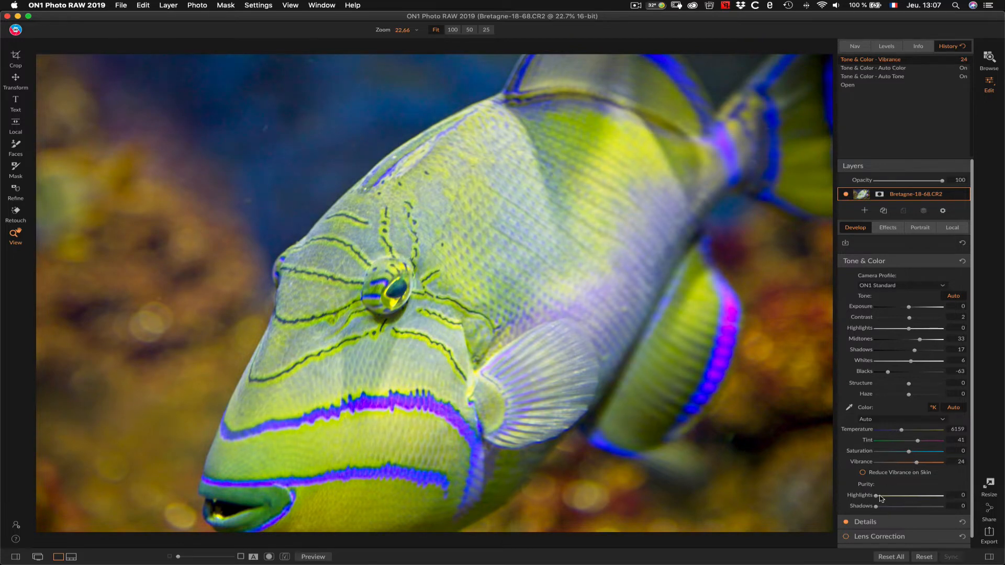
drag(876, 498, 908, 497)
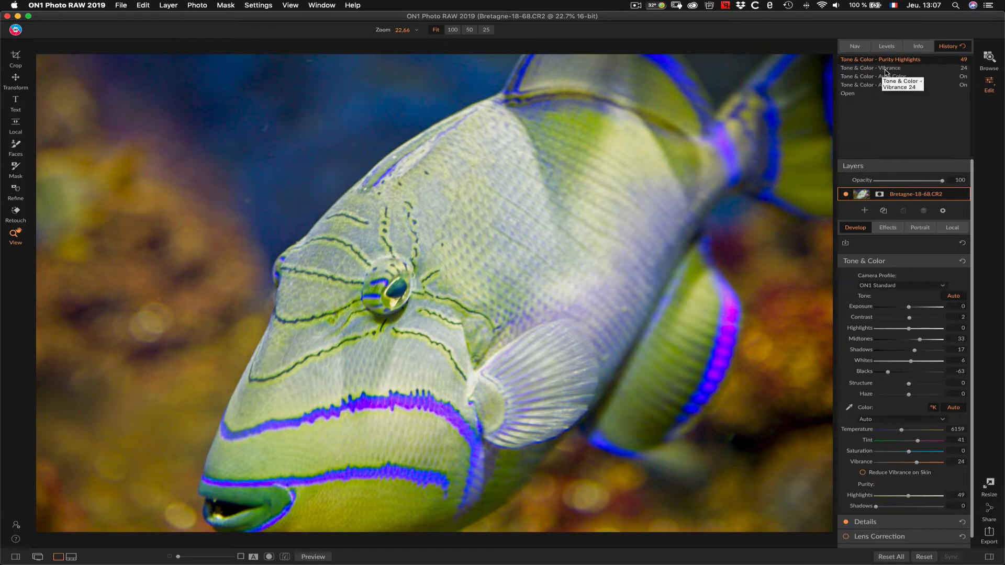
Step back and forth through the history states, return to Purity Highlights and compare the edited photo with the original
click(883, 69)
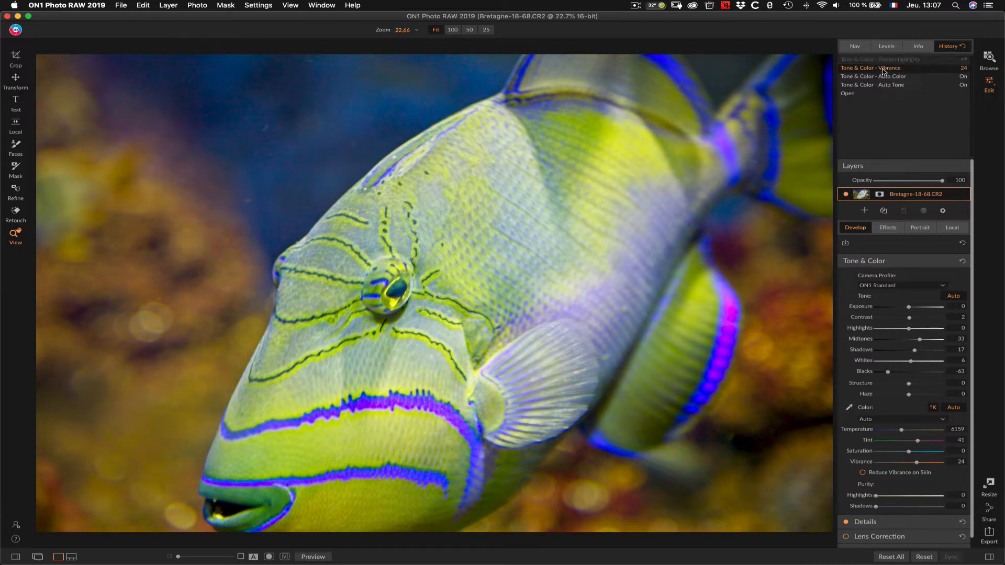
click(883, 77)
click(883, 85)
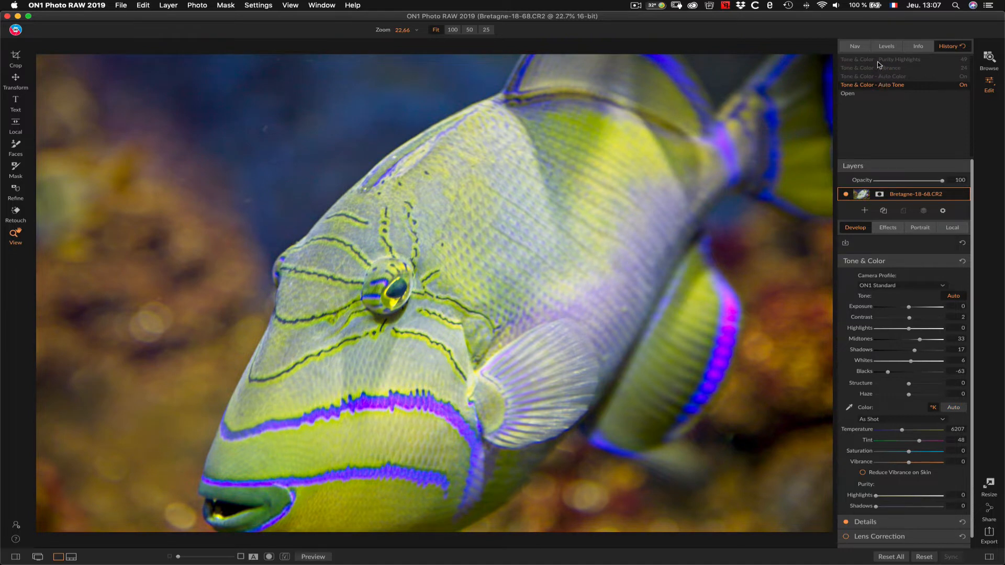
click(880, 61)
click(880, 77)
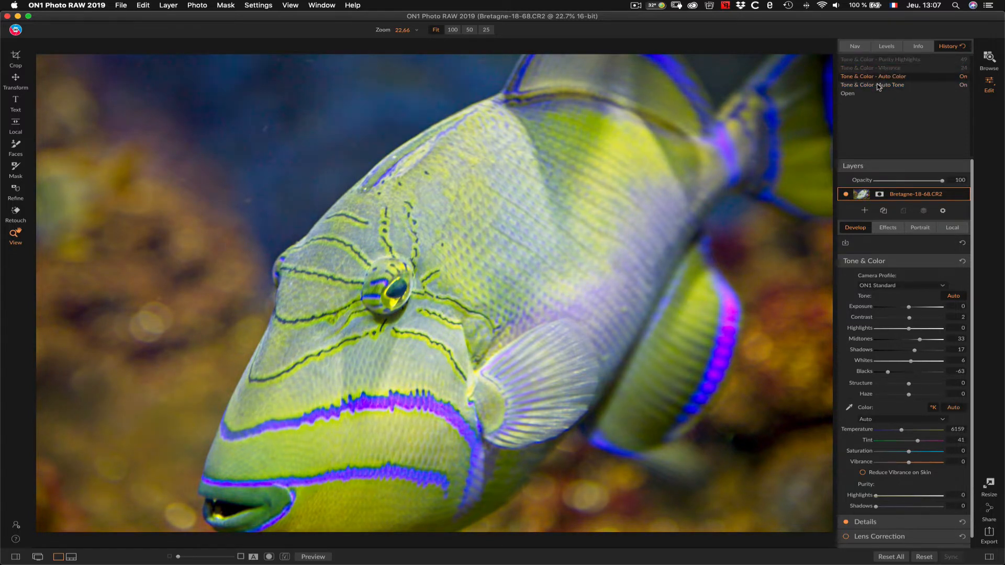
click(879, 86)
click(878, 69)
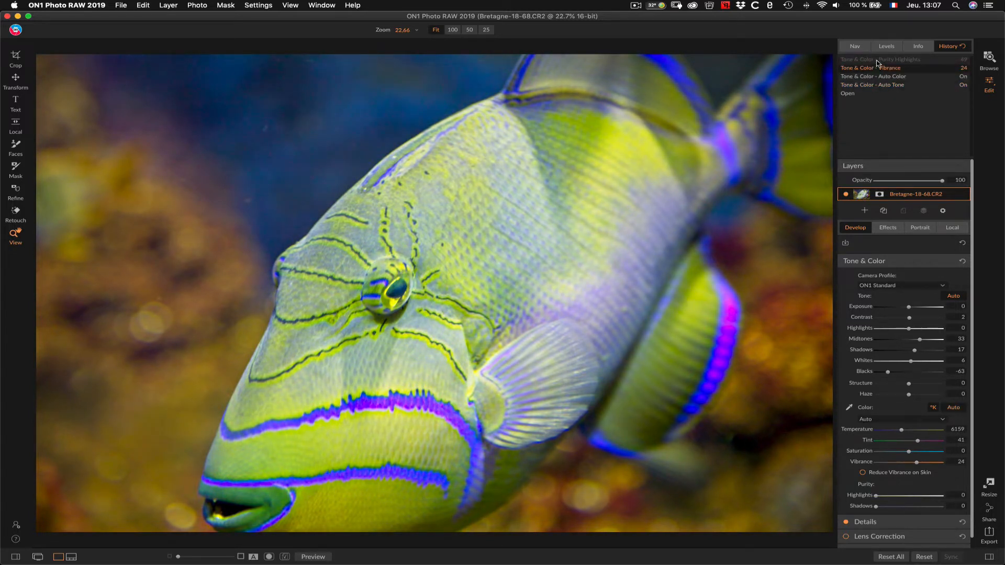
click(876, 61)
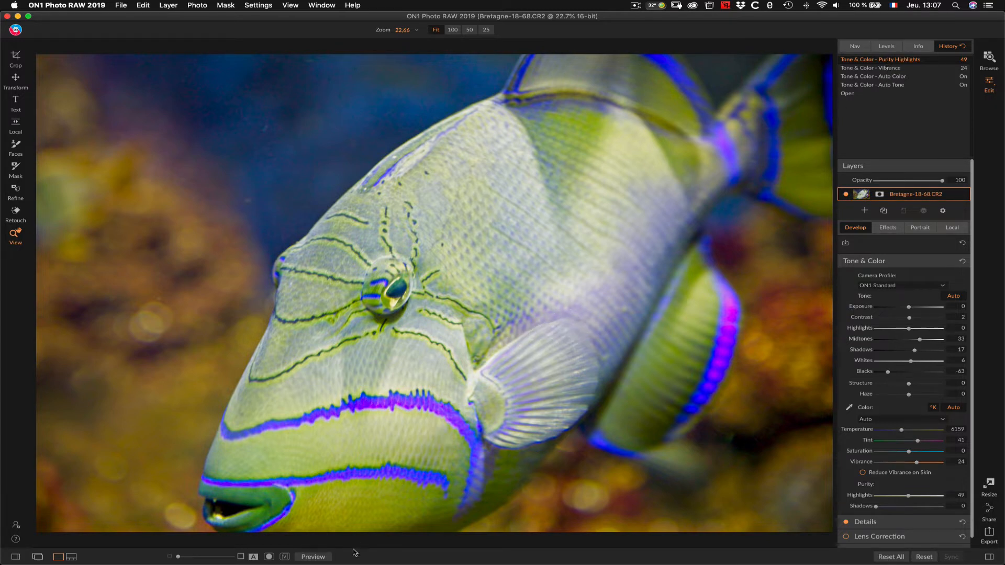
click(313, 557)
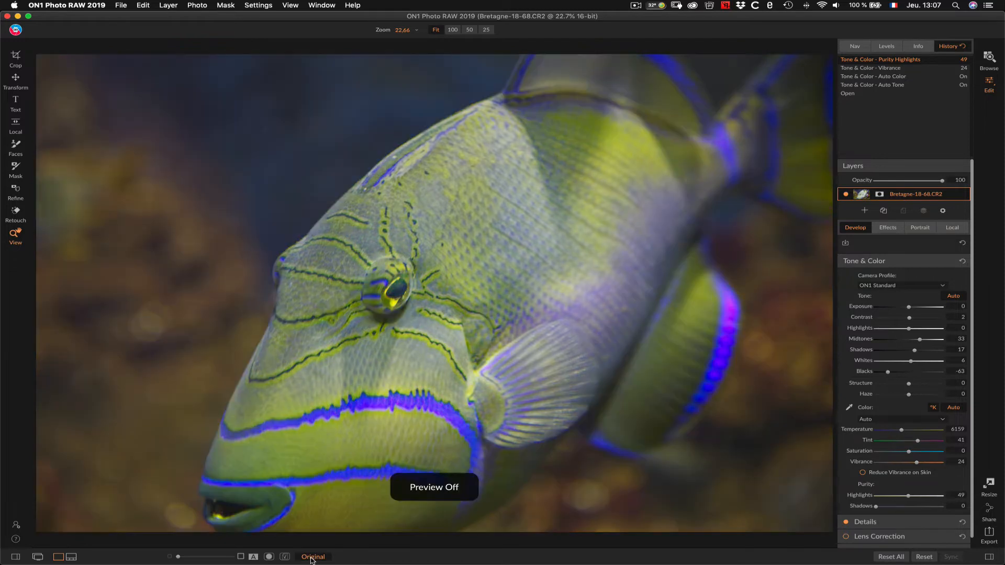
click(312, 558)
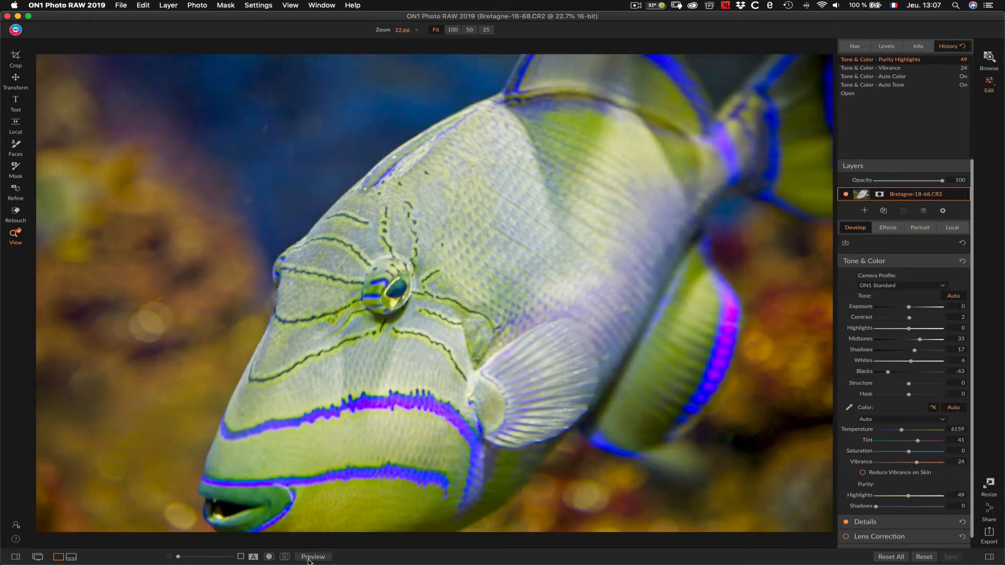
Reapply the Saturation 18 and Vibrance 37 states from the photo's history
scroll(875, 346, down, 2)
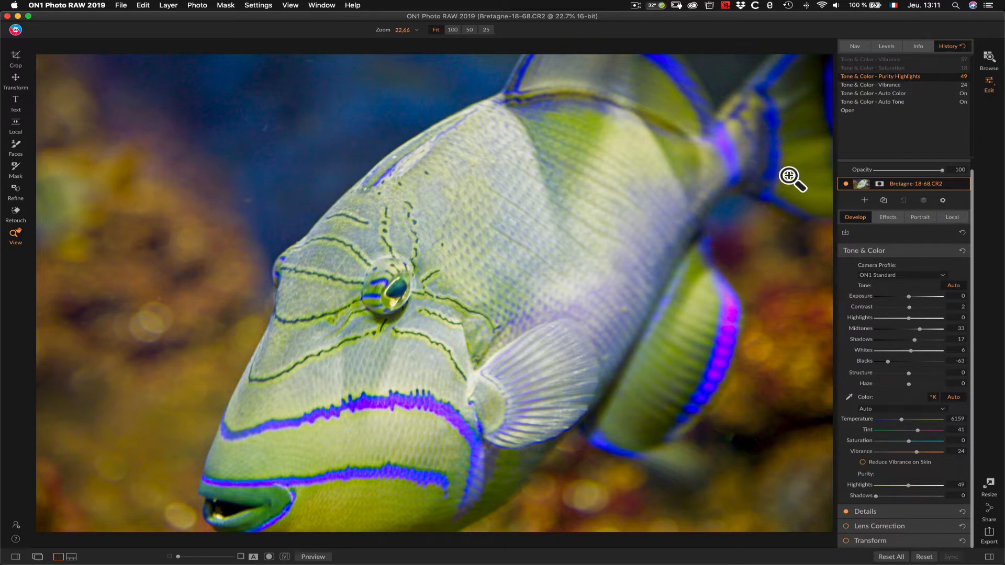
click(883, 69)
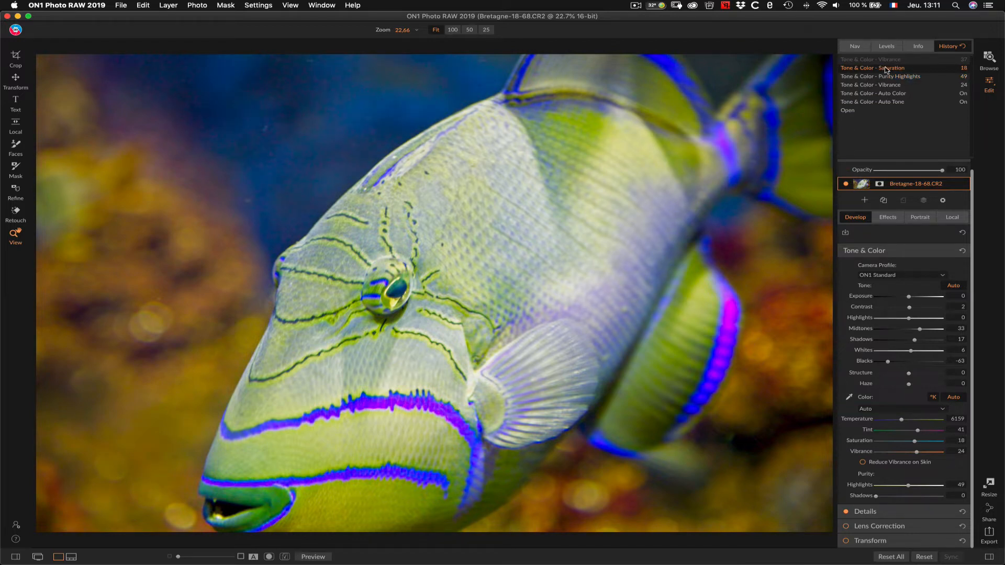
click(886, 60)
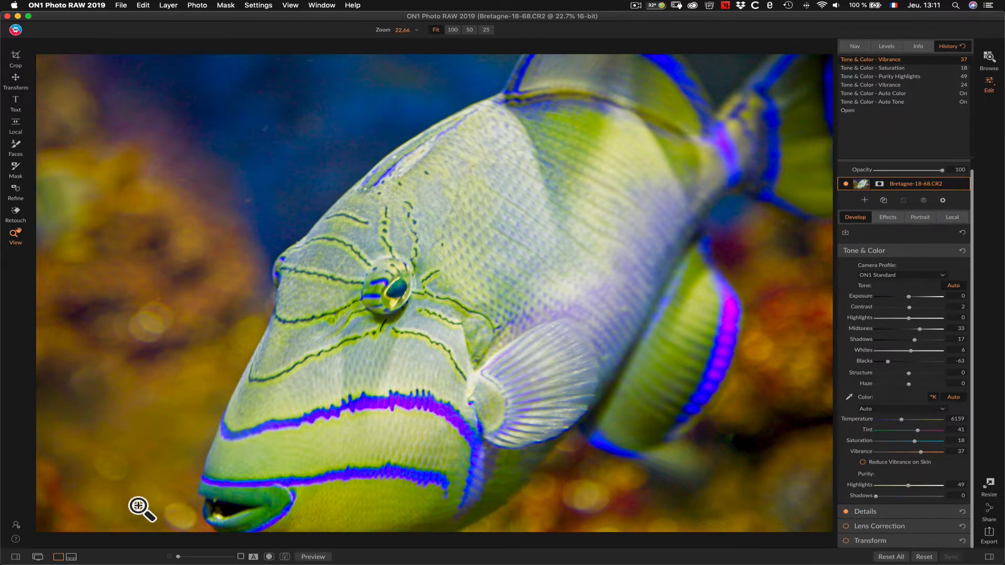
Show the filmstrip in the edit view and add Bretagne-18-64.CR2 and Bretagne-18-63.CR2 to the selection
click(71, 557)
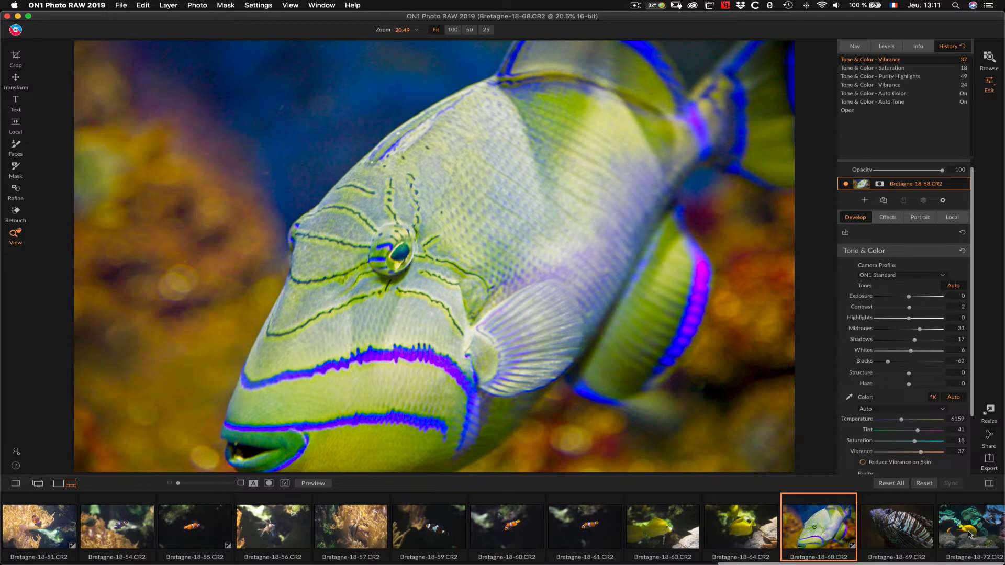
super+click(738, 537)
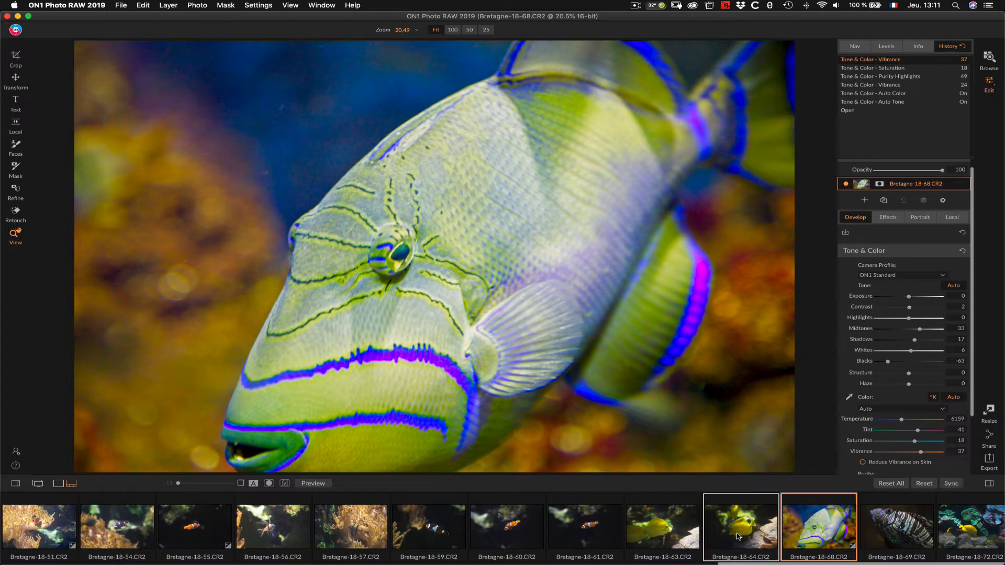
super+click(666, 536)
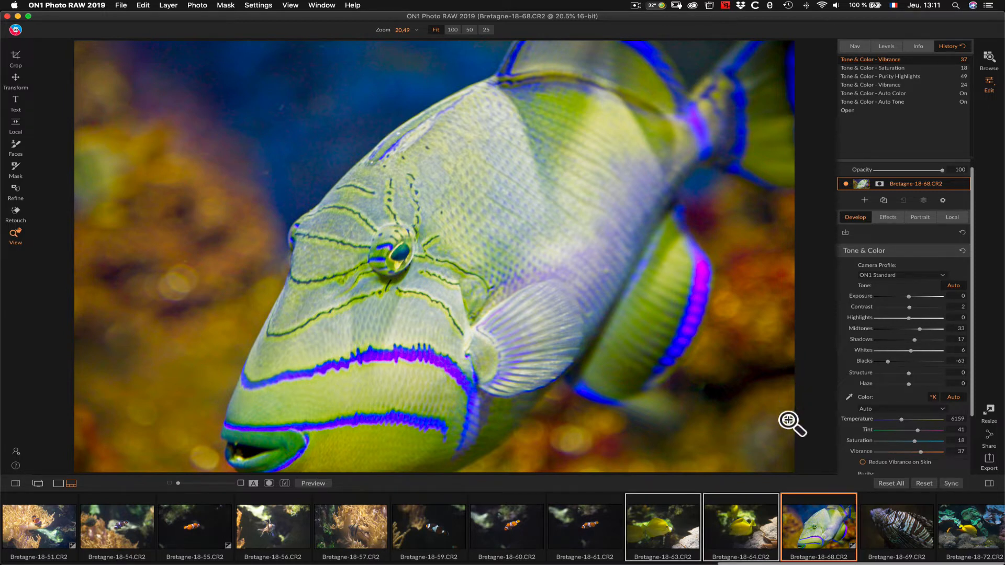
Sync the Develop settings of Bretagne-18-68.CR2 to the selected photos, expanding the setting groups and leaving out Transform and Lens Correction
click(951, 484)
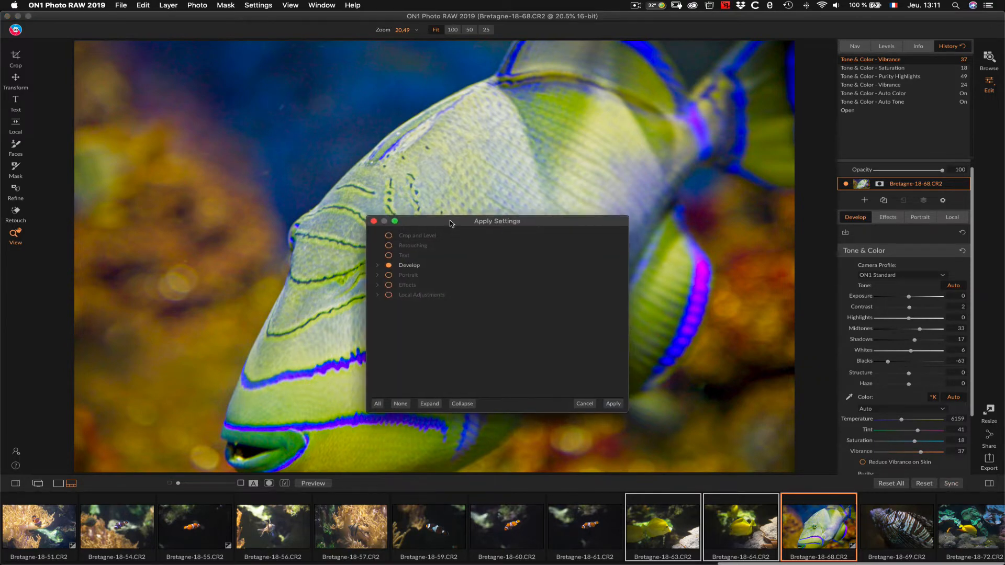
drag(452, 225, 414, 139)
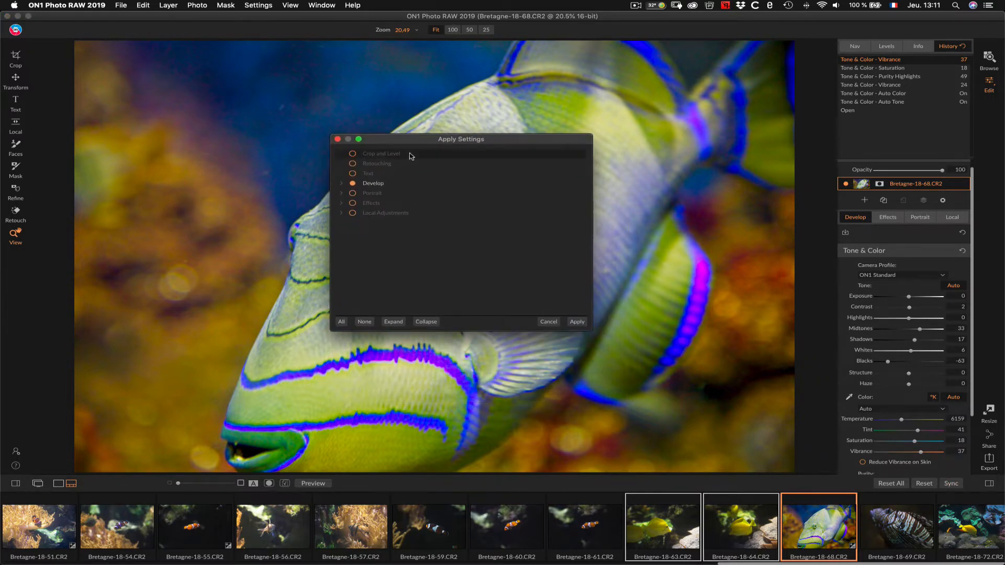
click(341, 184)
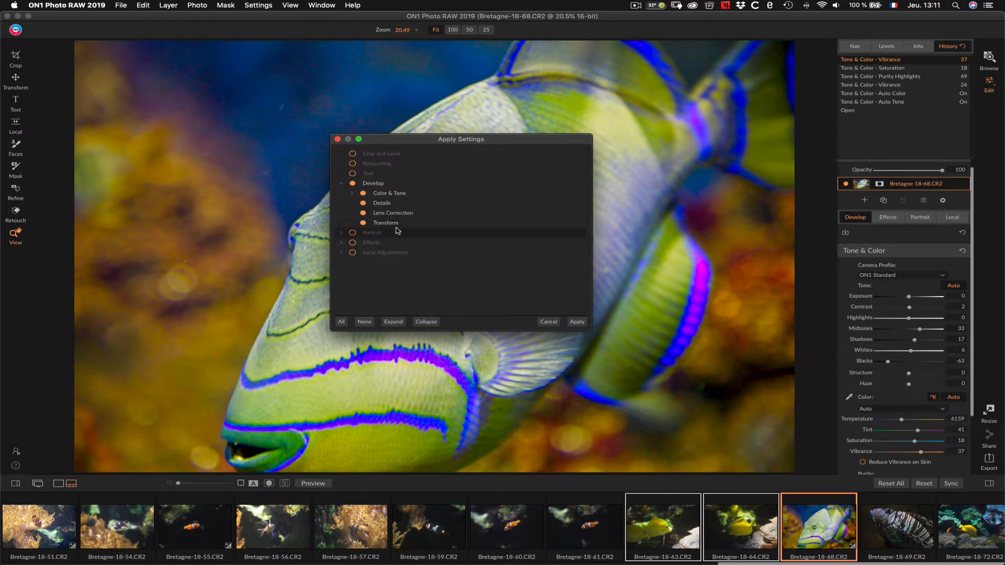
click(342, 233)
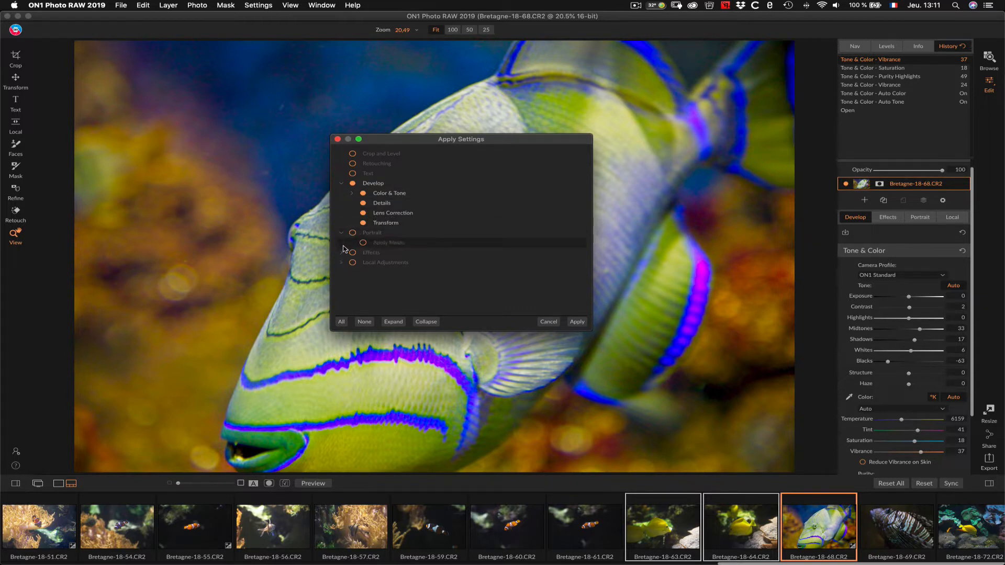
click(342, 252)
click(341, 272)
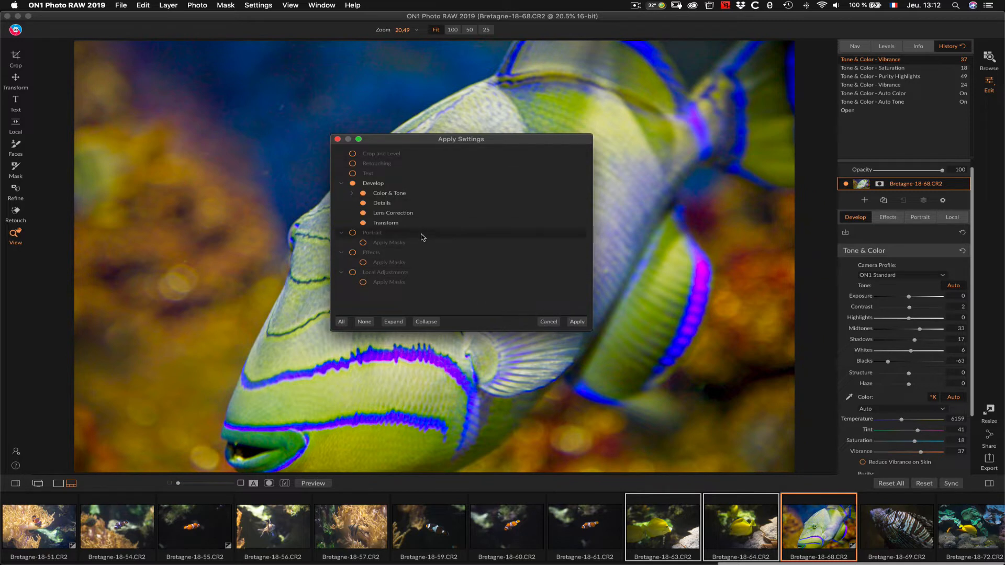
click(363, 223)
click(363, 214)
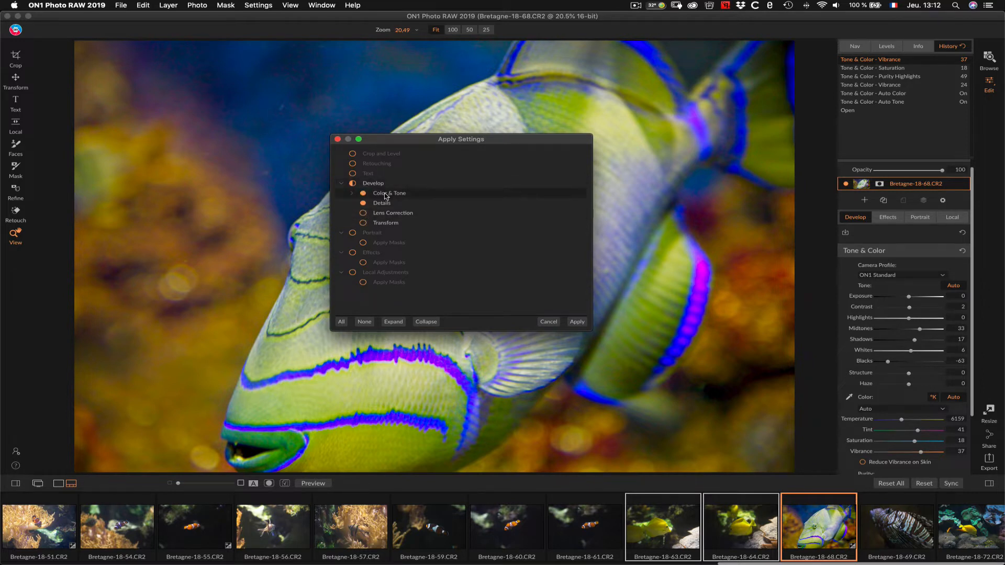
click(576, 322)
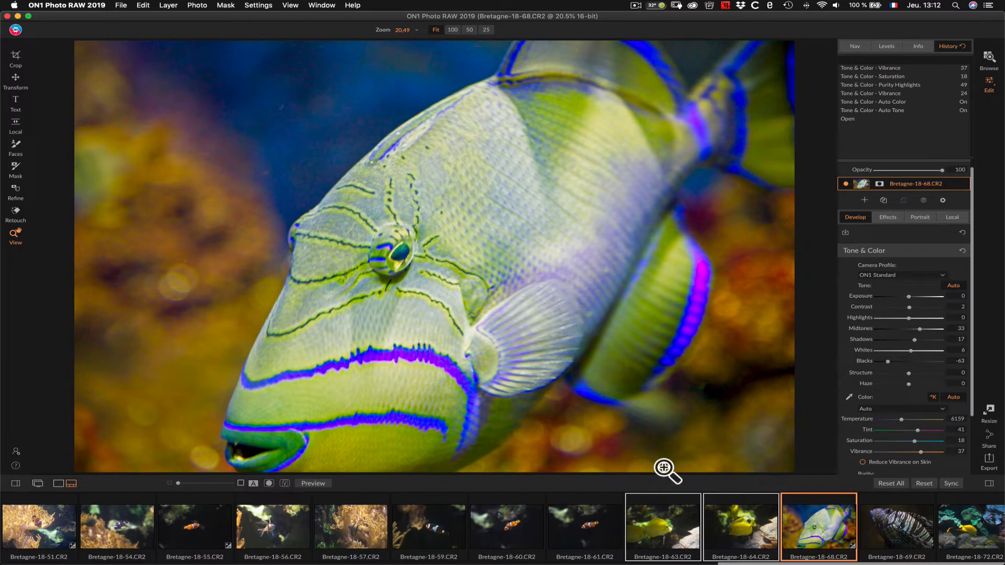
Open Bretagne-18-64.CR2 in the edit view to check the synced settings
click(736, 529)
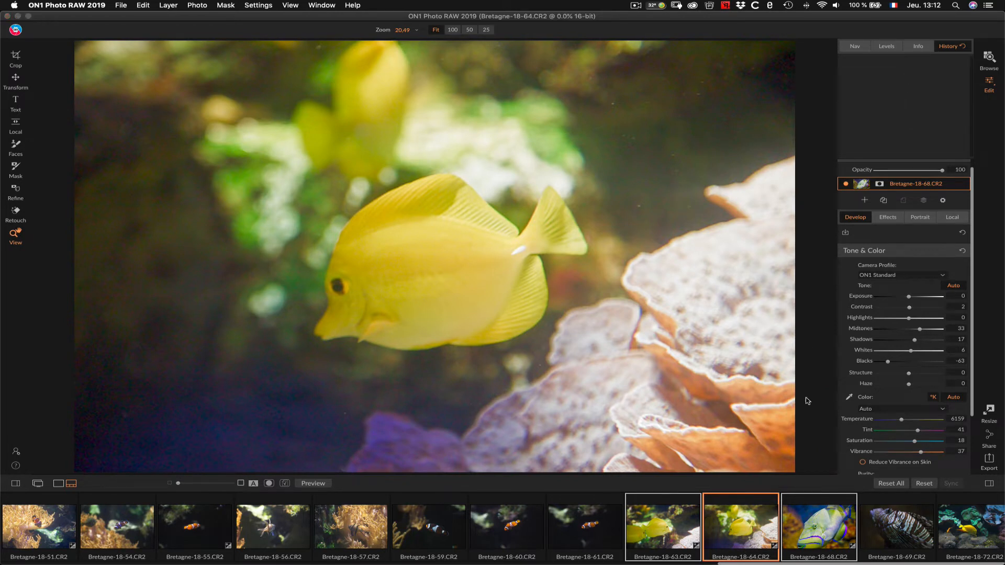
click(819, 533)
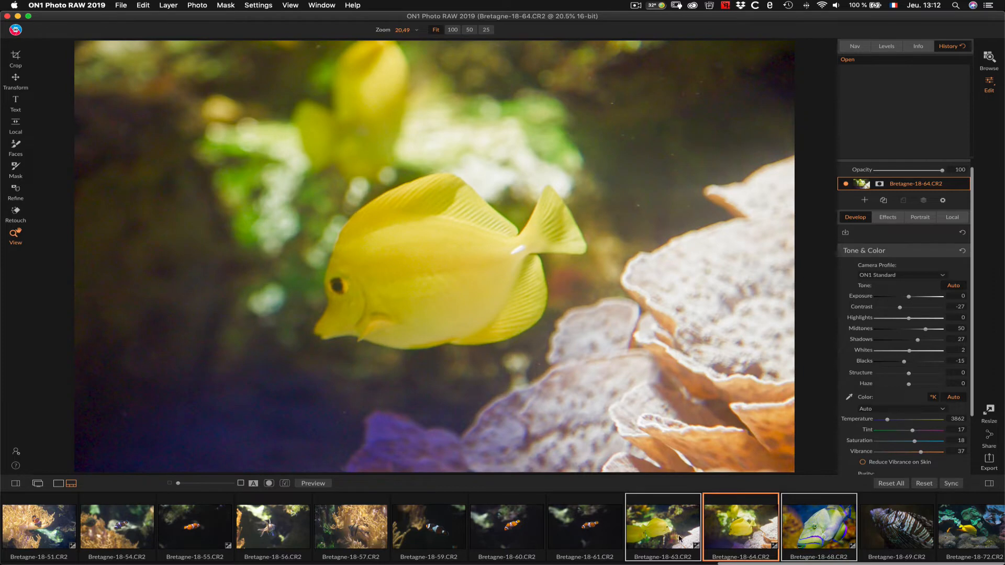
Make Bretagne-18-68.CR2 the active photo of the three selected photos in Browse and expand the Keyword List
key(Left)
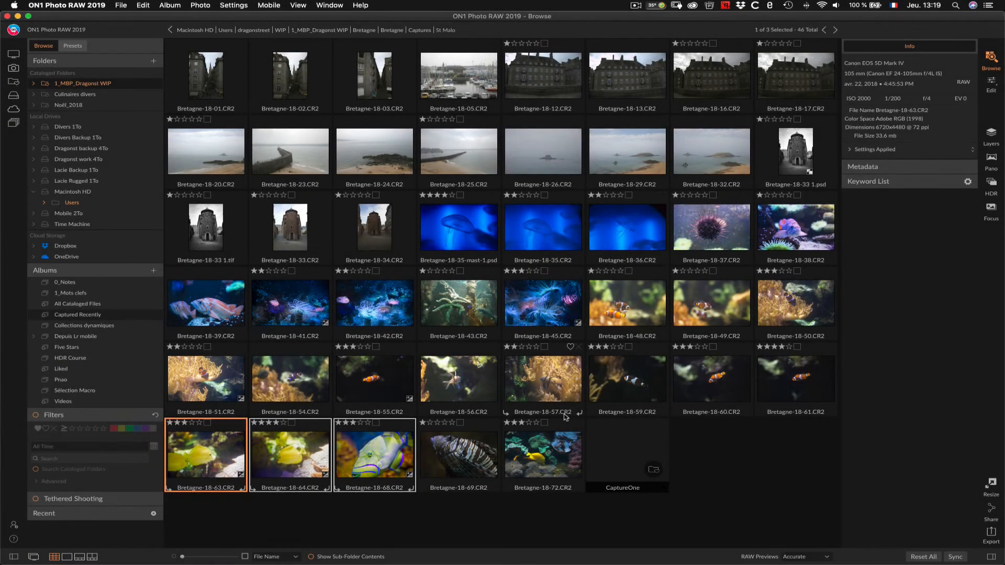
click(370, 453)
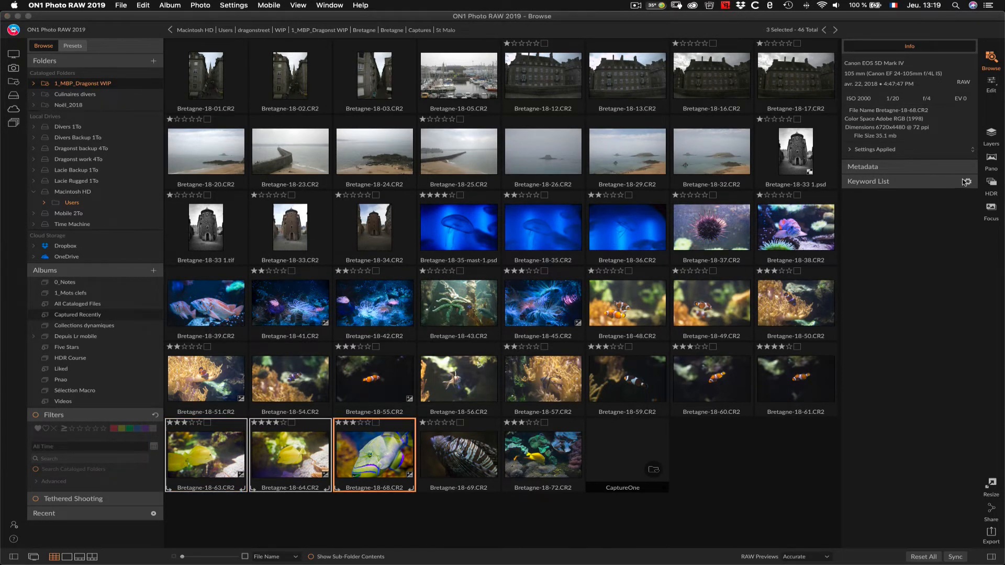
click(902, 182)
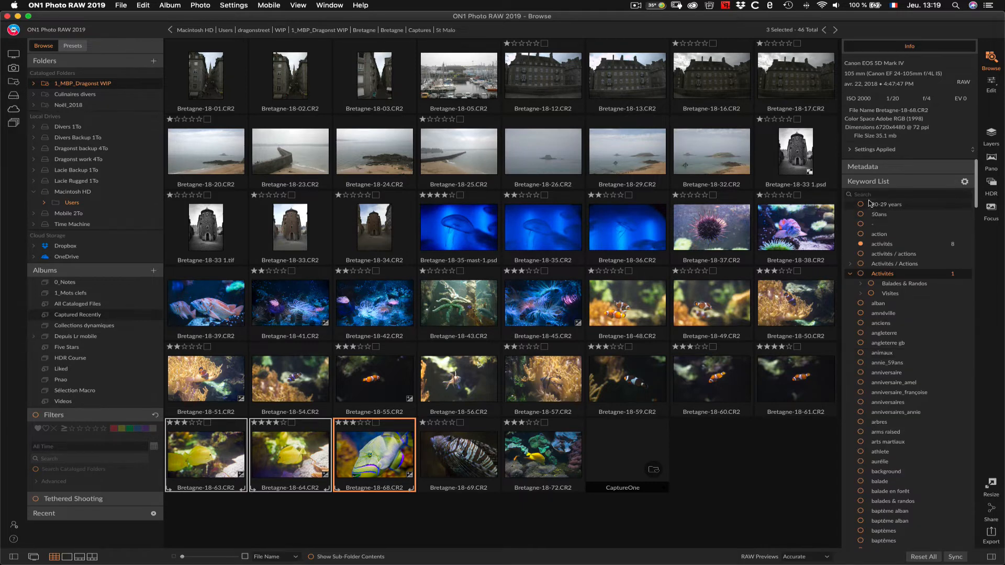
Examine the nested keywords under Activités / Actions and Activités, including Visites and Balades & Randos, and collapse both groups again
click(861, 266)
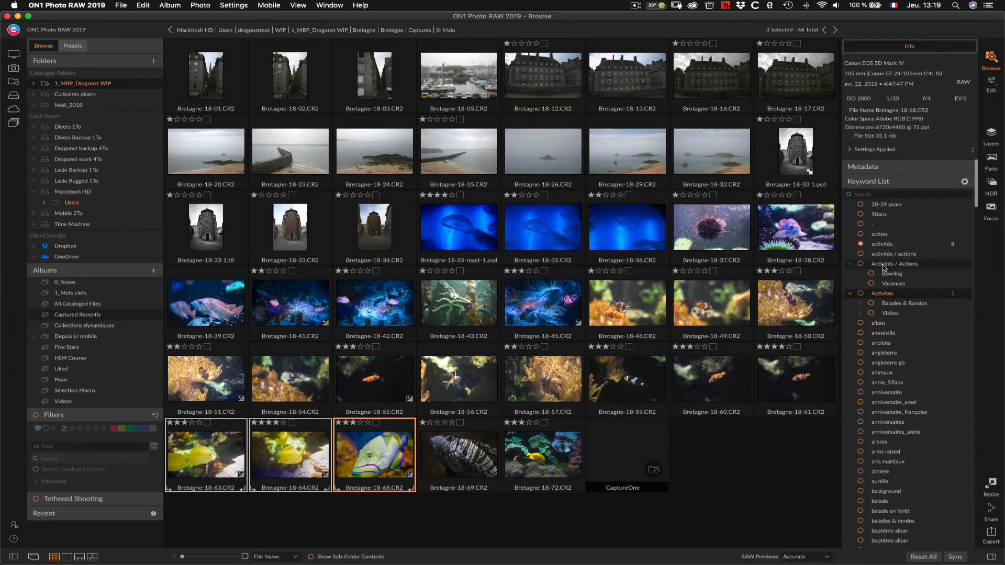
click(861, 313)
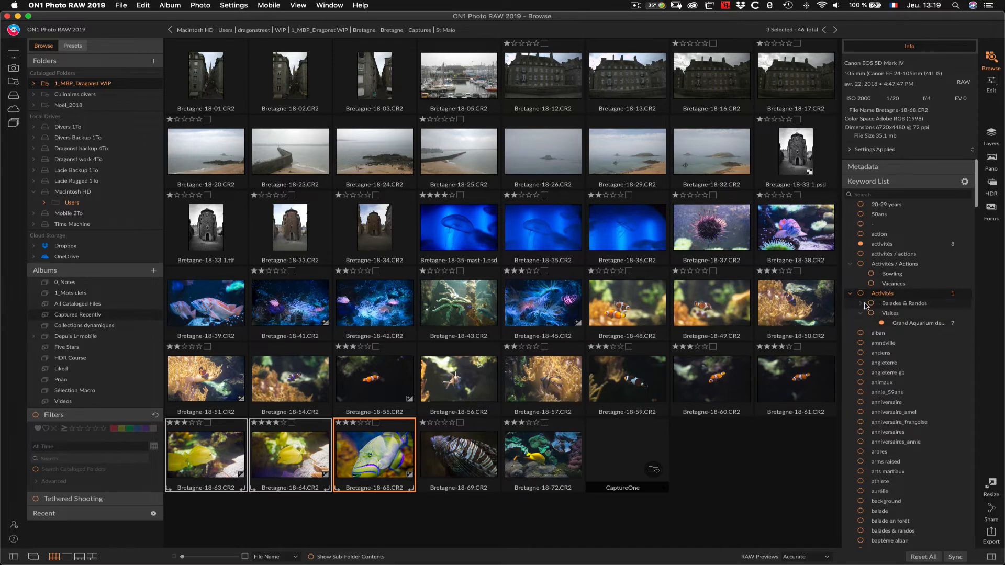
click(863, 304)
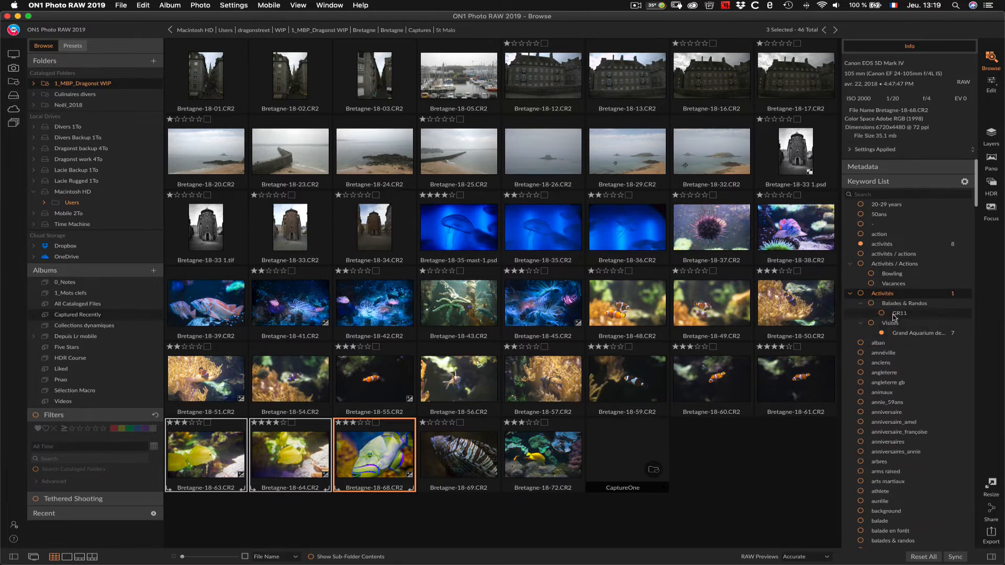
click(850, 294)
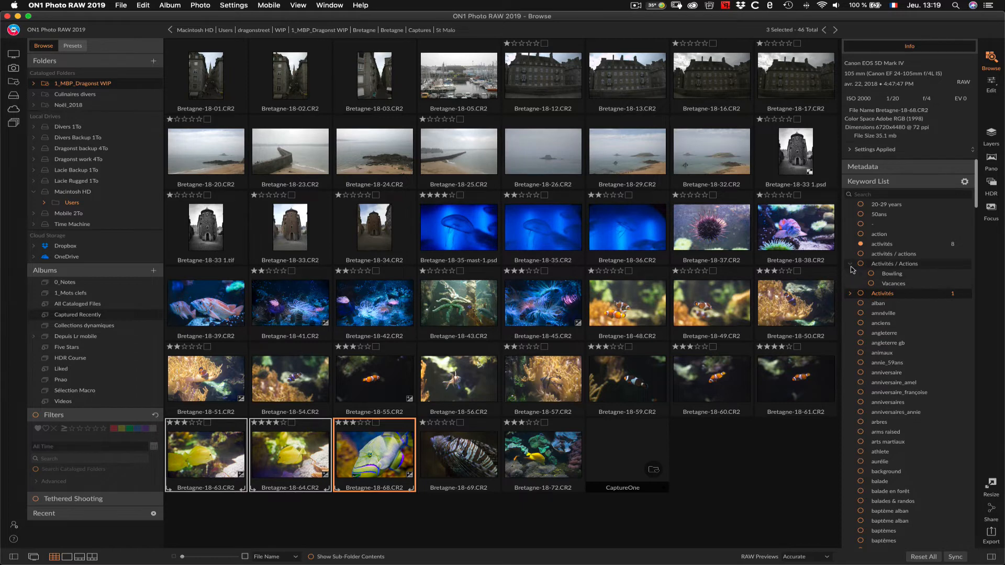
click(851, 265)
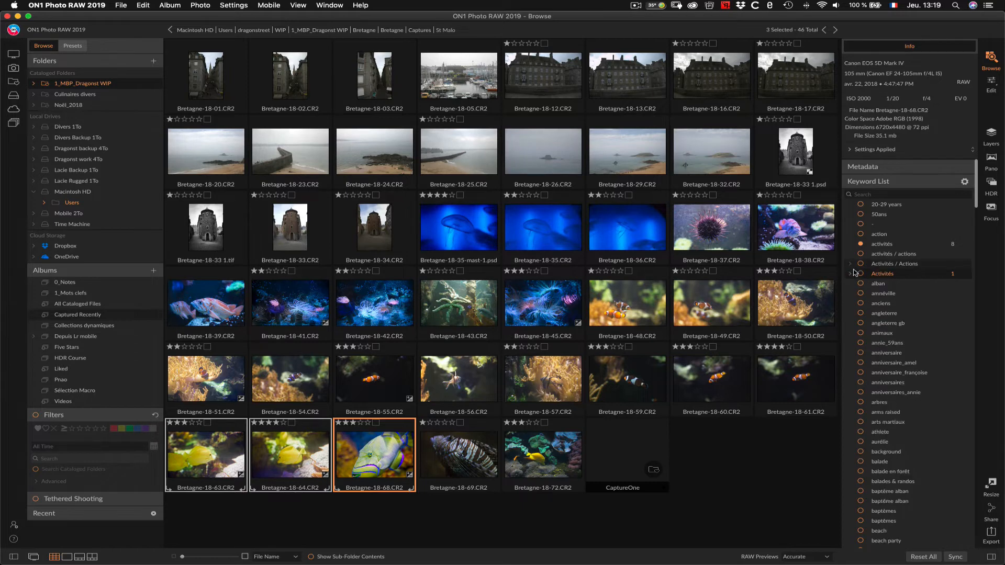
Add a keyword "test video" nested inside Activités and assign it to the selected photos
right_click(885, 243)
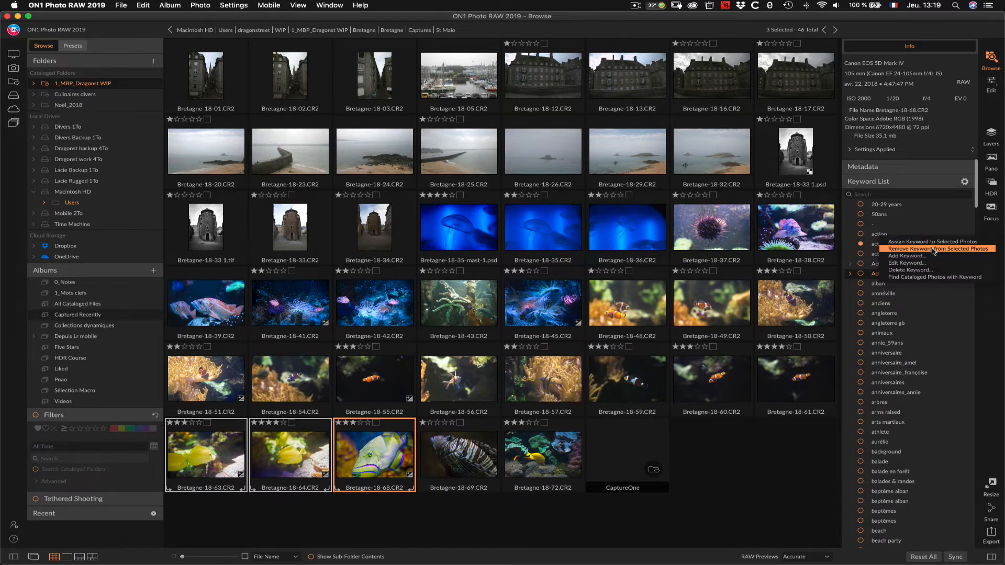
click(905, 256)
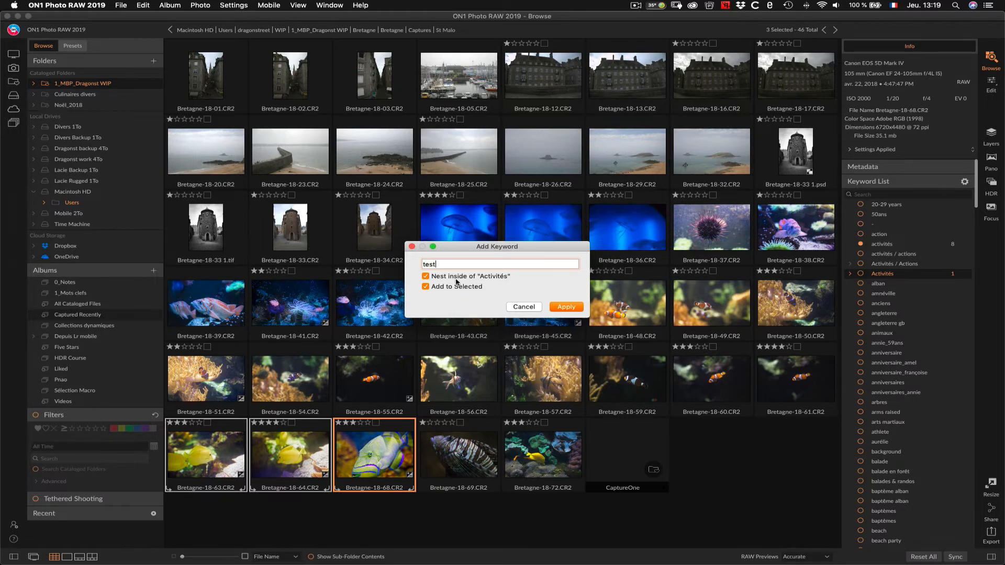
key(Return)
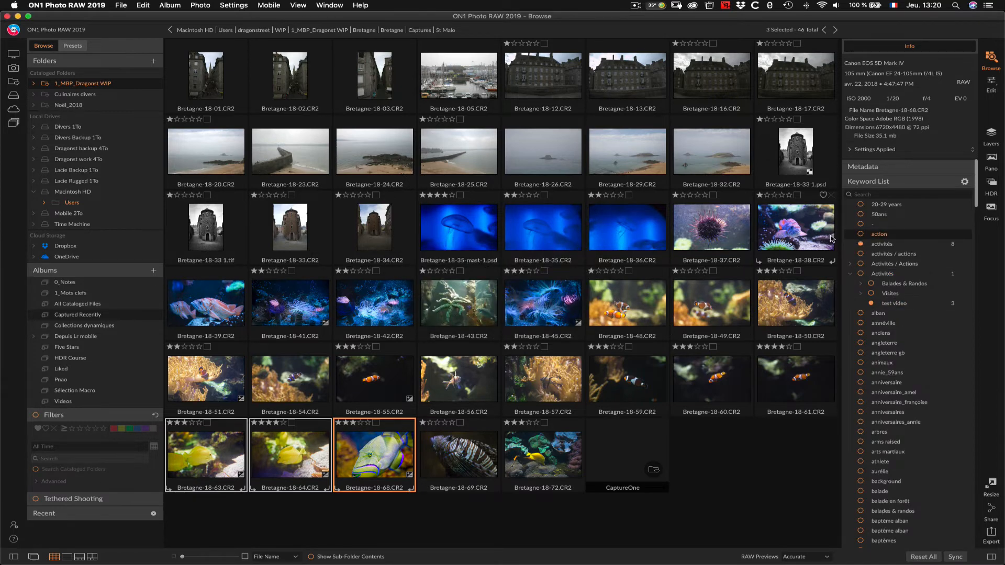
Rename the "test video" keyword as "test video - 2" on all photos
right_click(895, 304)
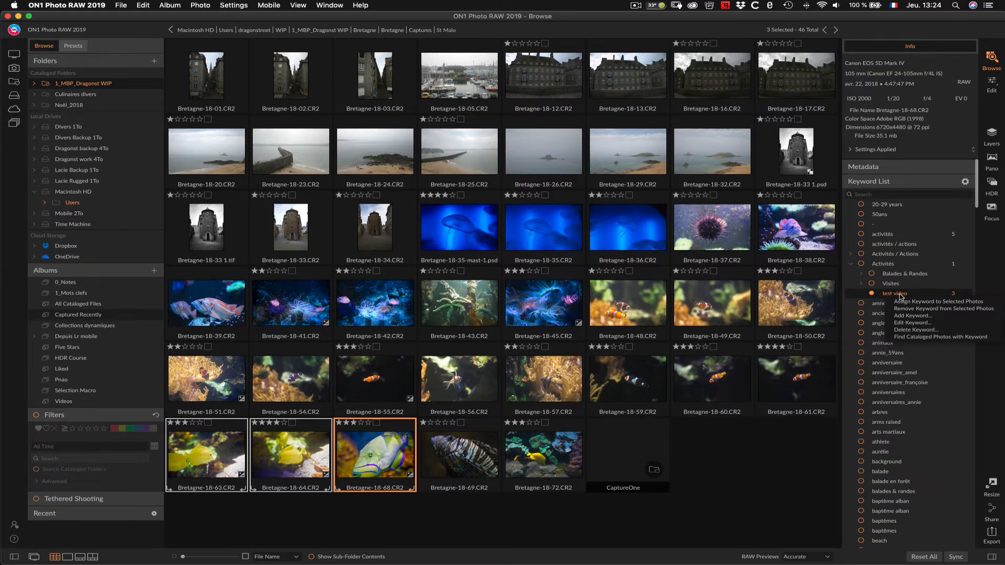
click(910, 325)
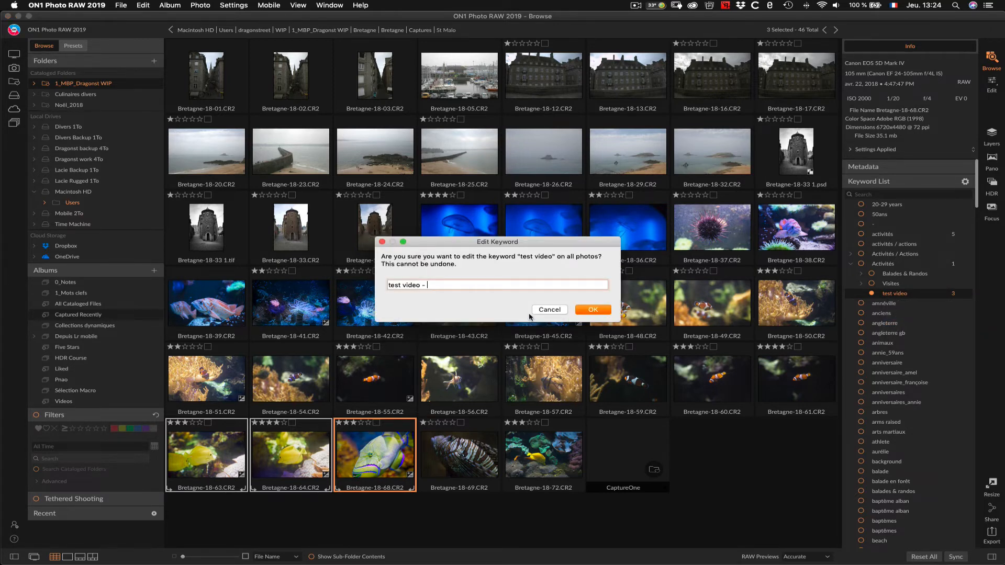
key(Return)
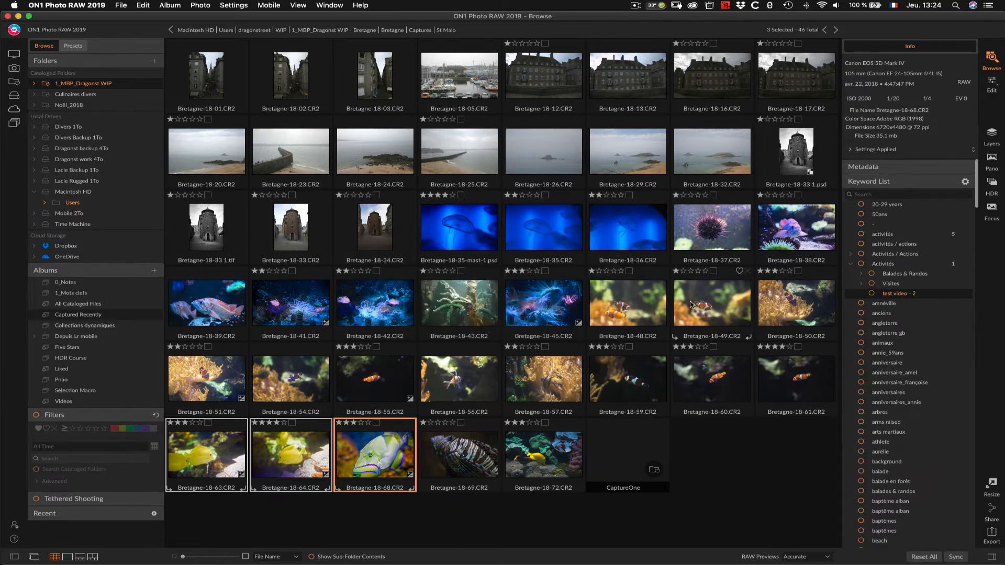
Capitalize the first letter of the edited test keyword so it reads "Test video - 2"
right_click(888, 297)
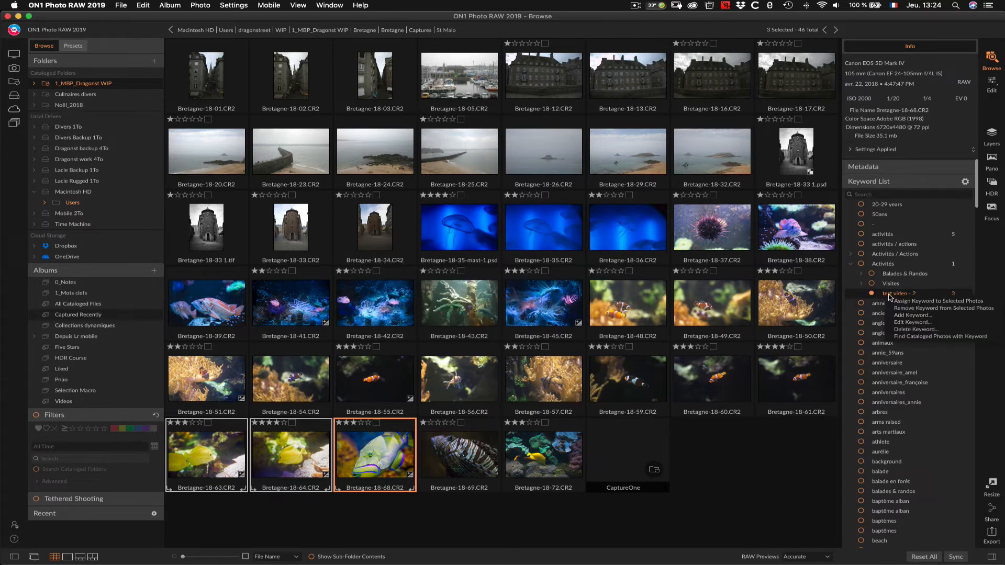
click(900, 322)
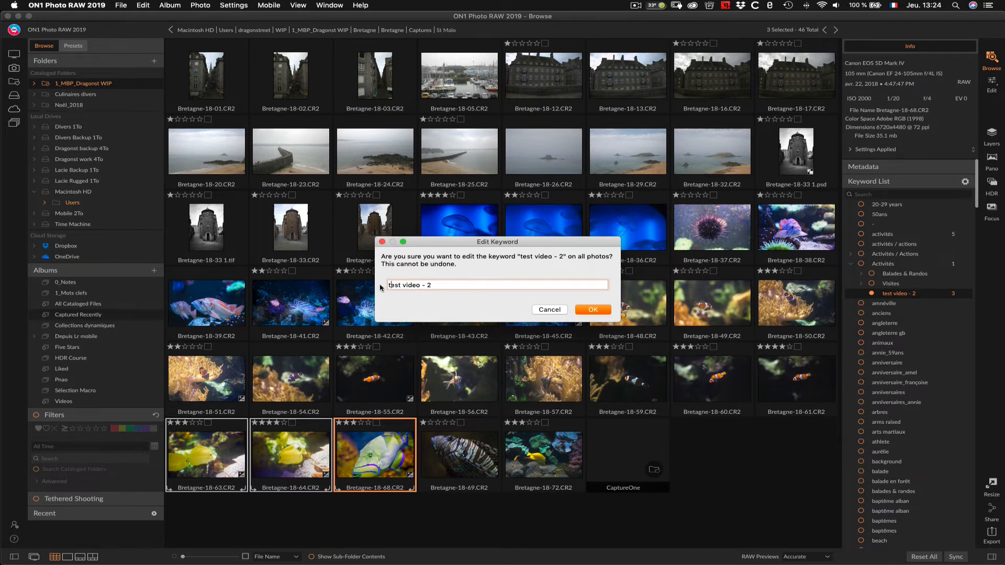
key(BackSpace)
text(T)
click(593, 309)
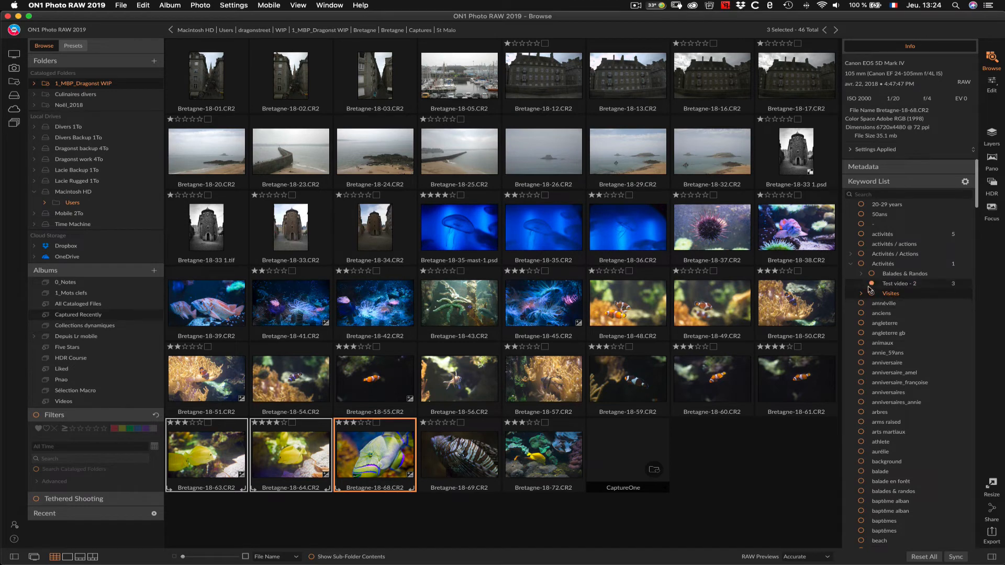
Delete the "Test video - 2" keyword under Activités from all photos
click(872, 284)
right_click(896, 286)
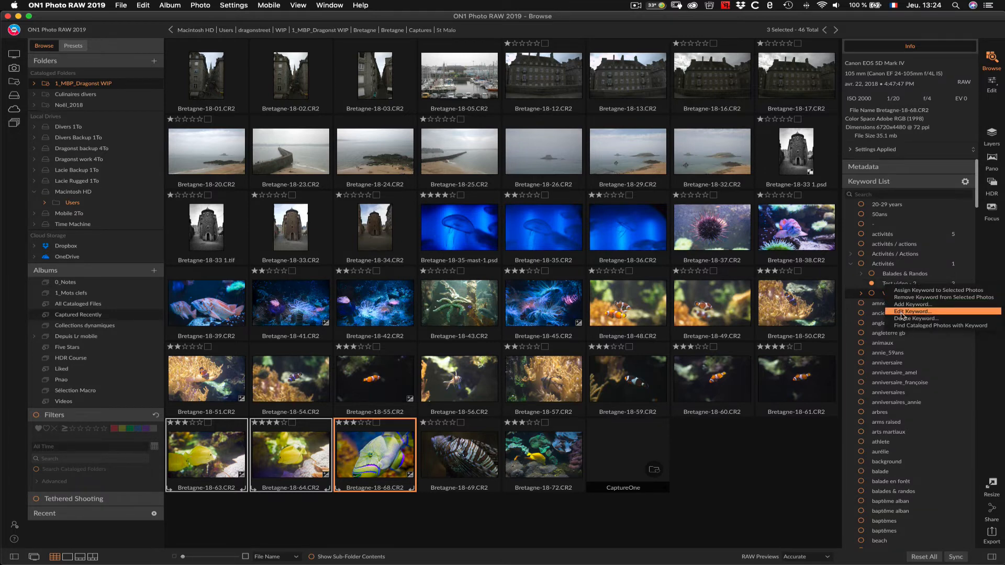
click(886, 284)
right_click(887, 286)
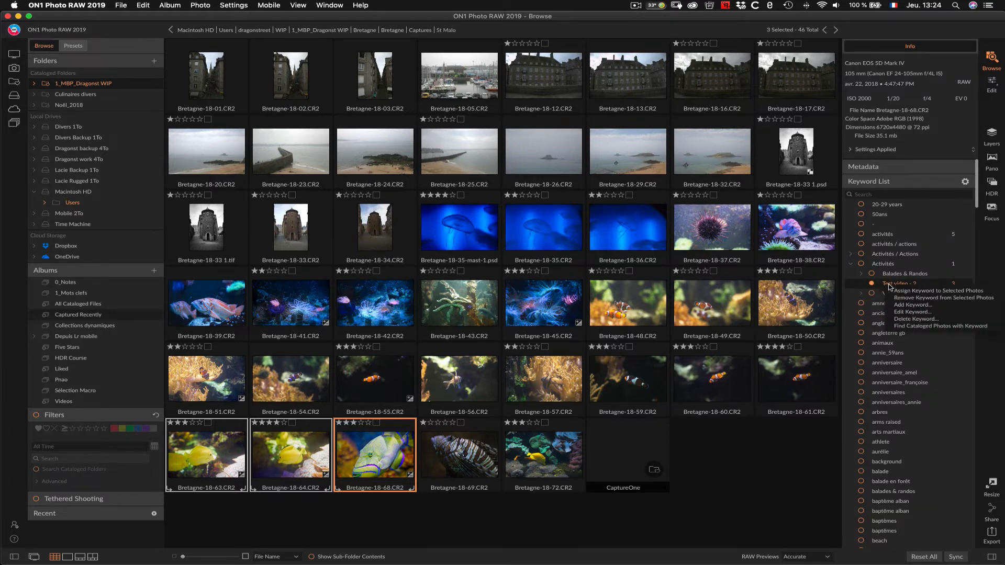
click(901, 320)
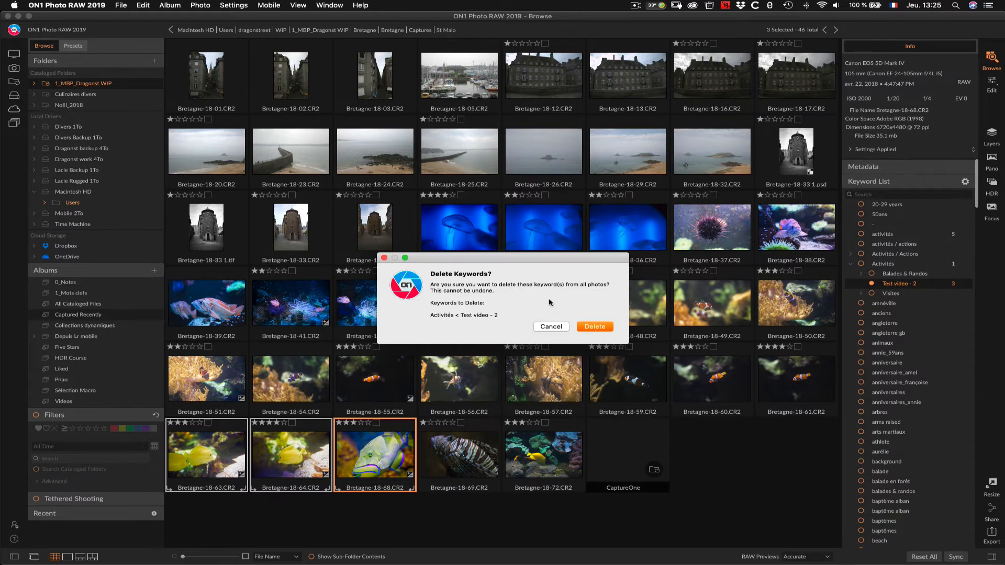
click(595, 327)
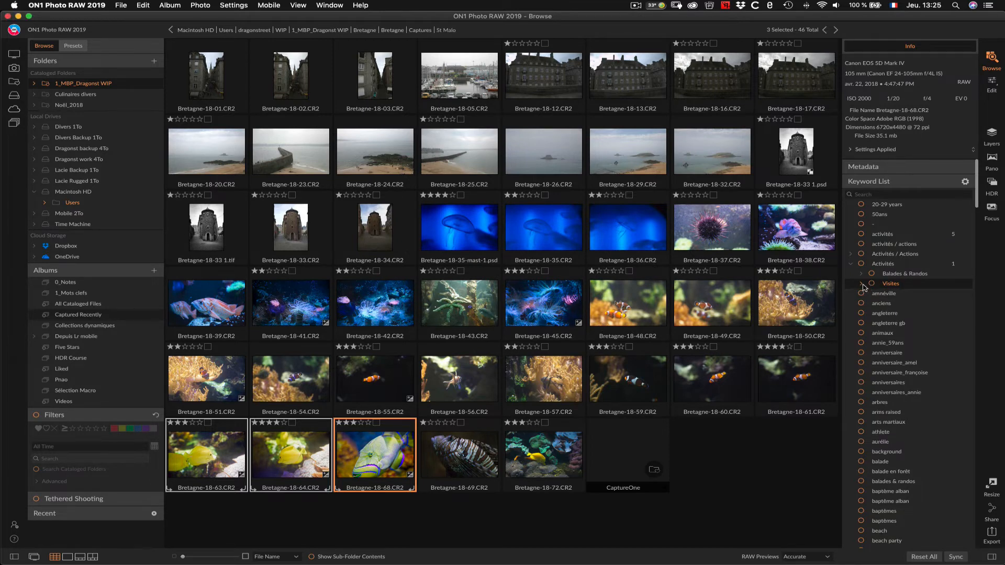
Find the cataloged photos that carry the Visites keyword under Activités
right_click(886, 287)
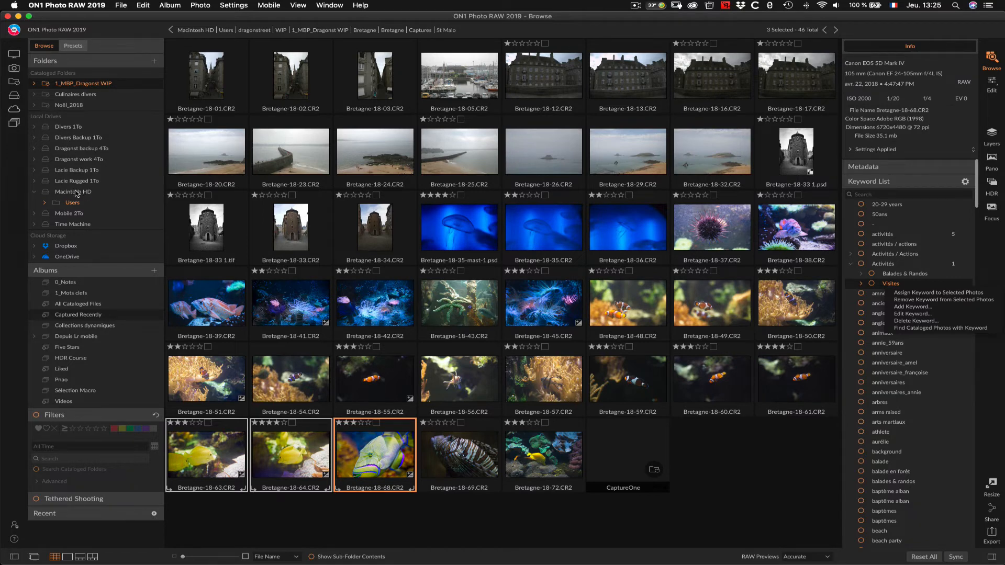
click(915, 328)
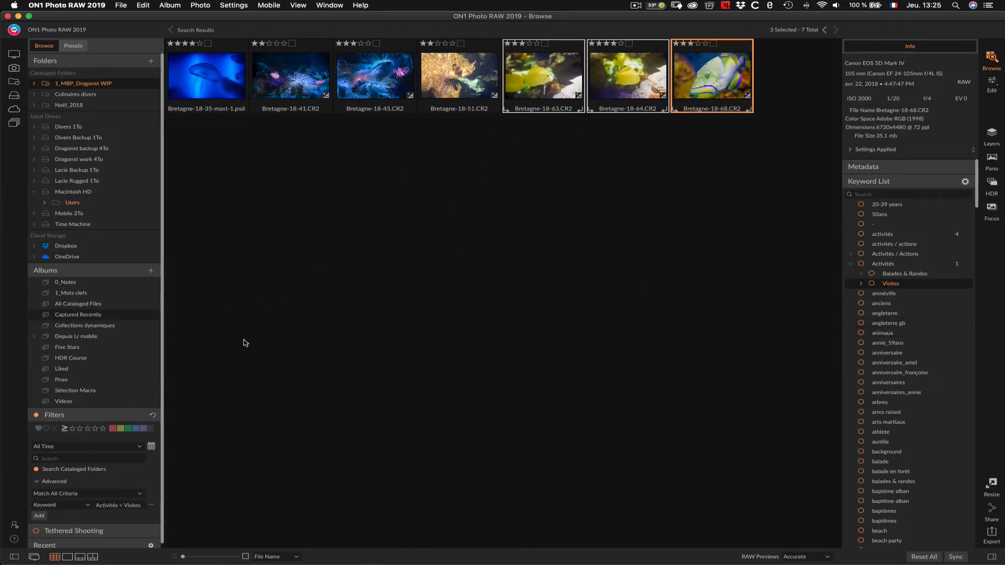
scroll(145, 361, down, 1)
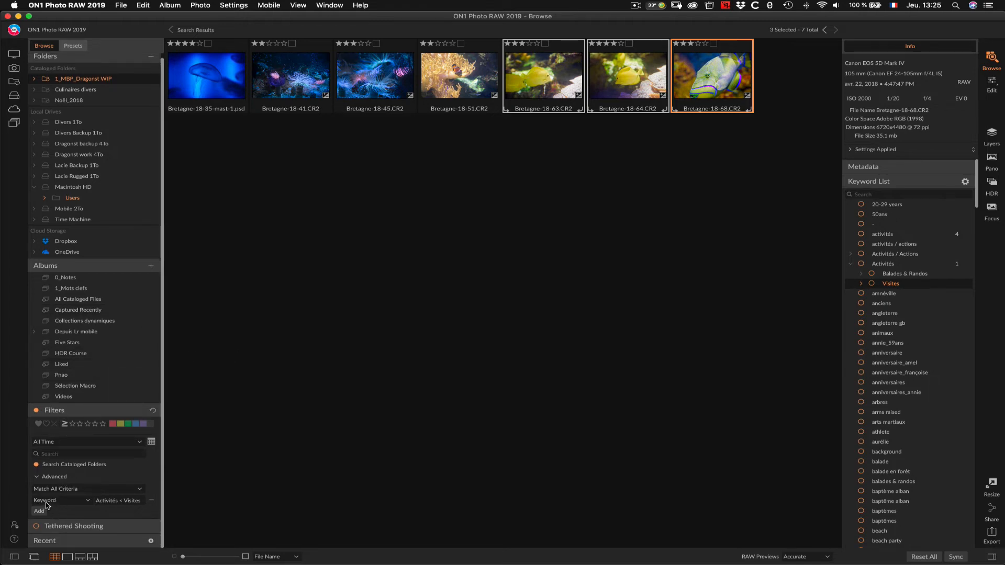
Widen the browse pane and collapse the Albums section to make room for the keyword filter criterion
click(111, 503)
drag(163, 473, 245, 472)
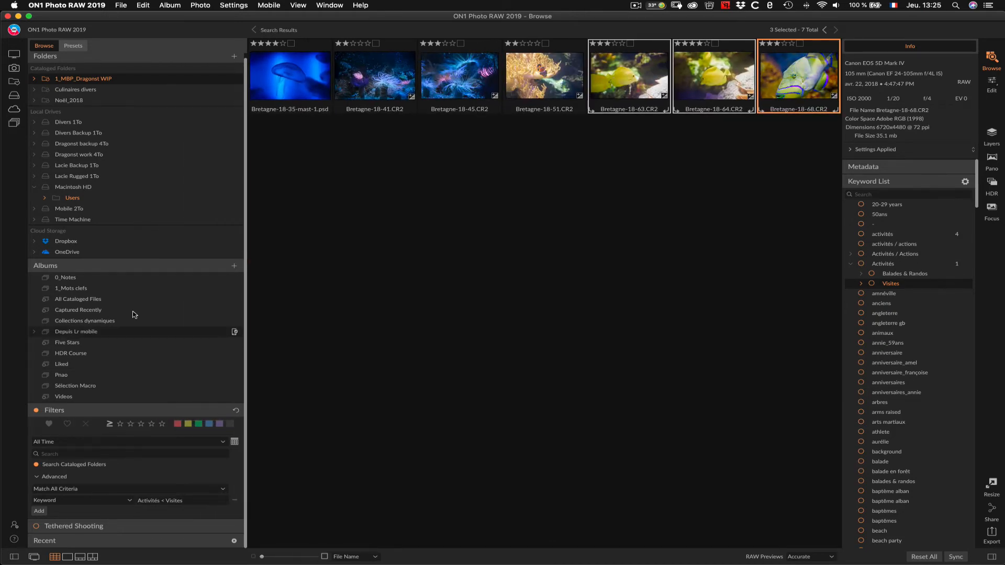
click(123, 269)
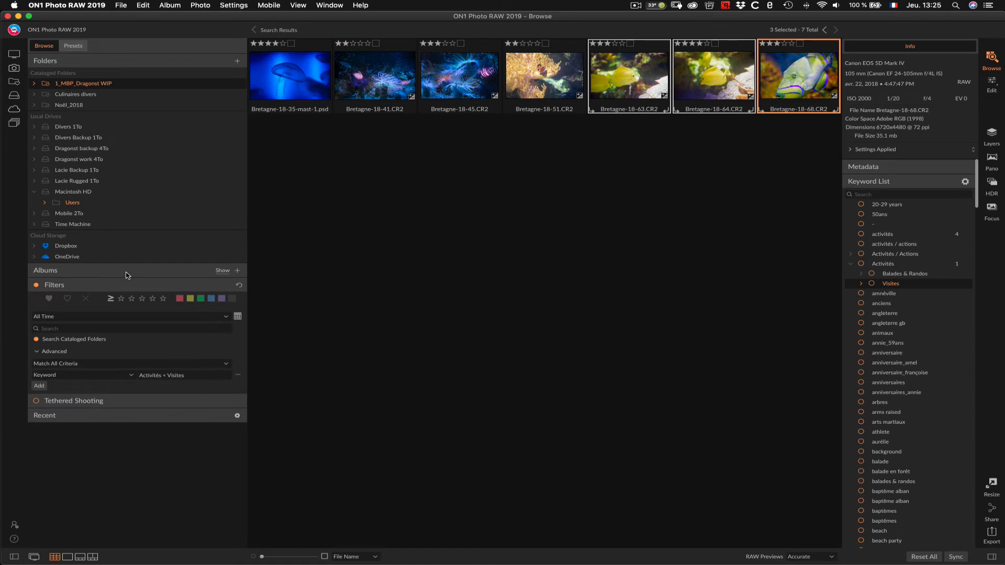
Try to clear the filter's keyword value, cancel moving the three selected photos to the Trash, and deselect them
click(165, 377)
click(123, 376)
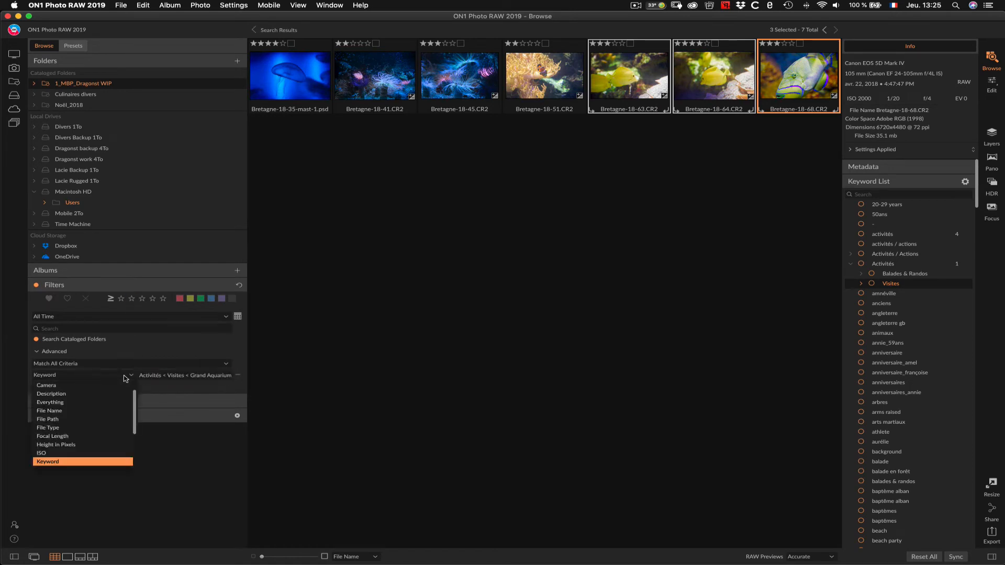
click(162, 376)
key(Delete)
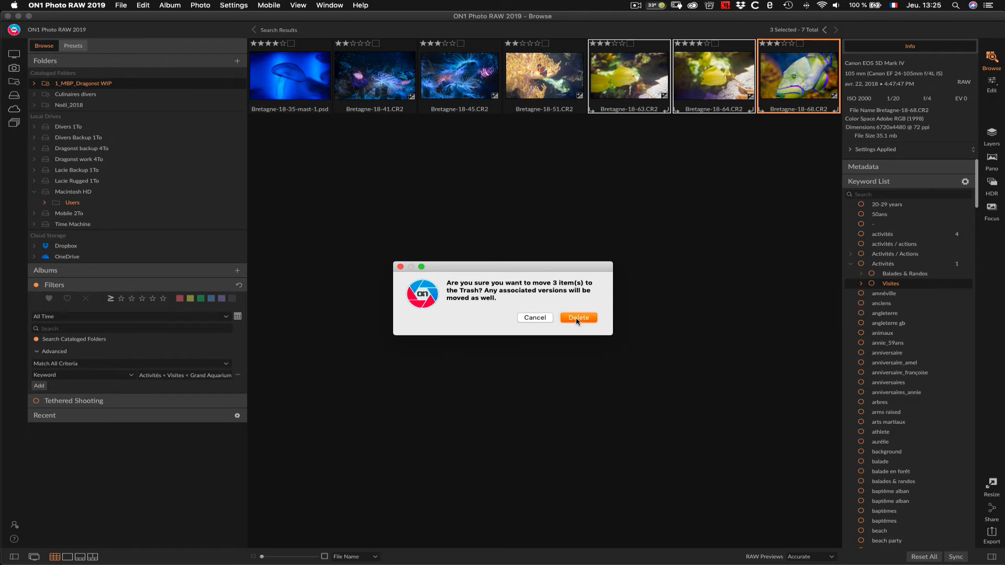
click(535, 317)
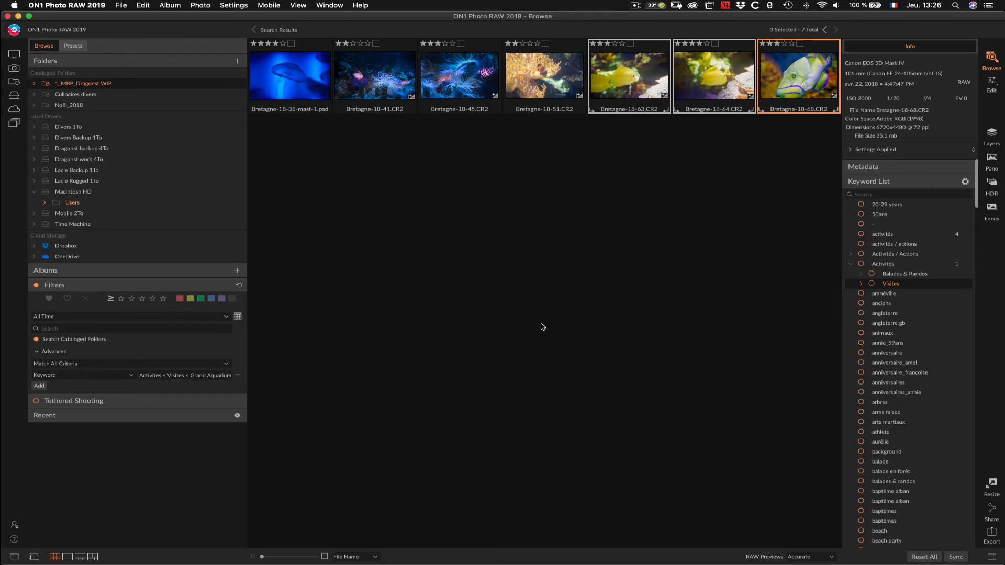
click(543, 327)
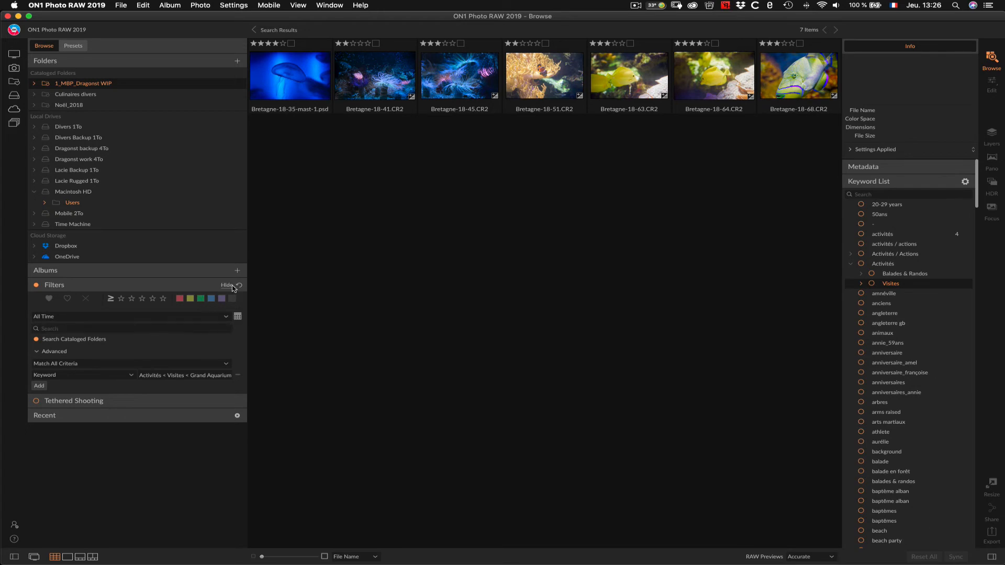
Reset the photo filters and set the advanced filter criterion to Keyword
click(238, 286)
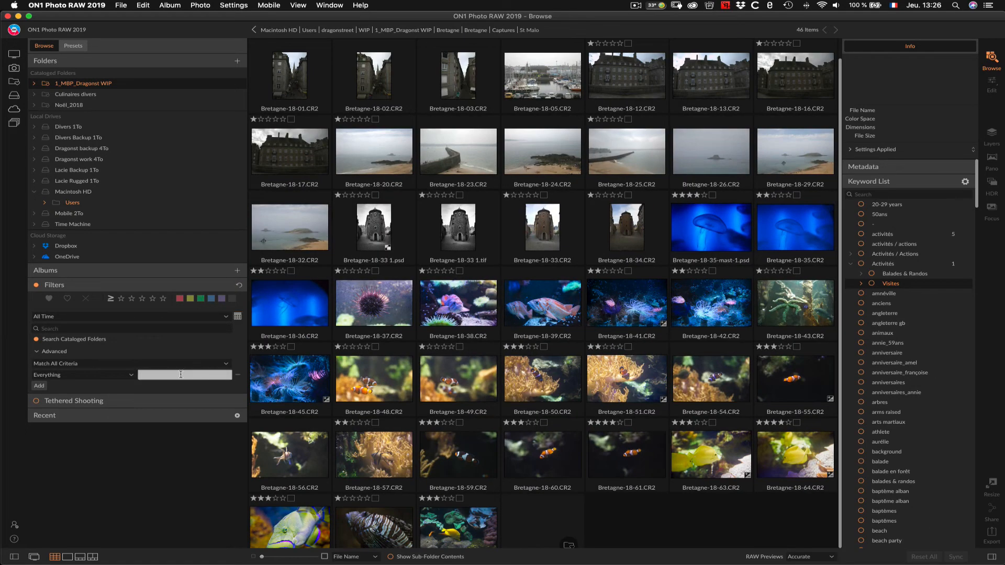
click(131, 375)
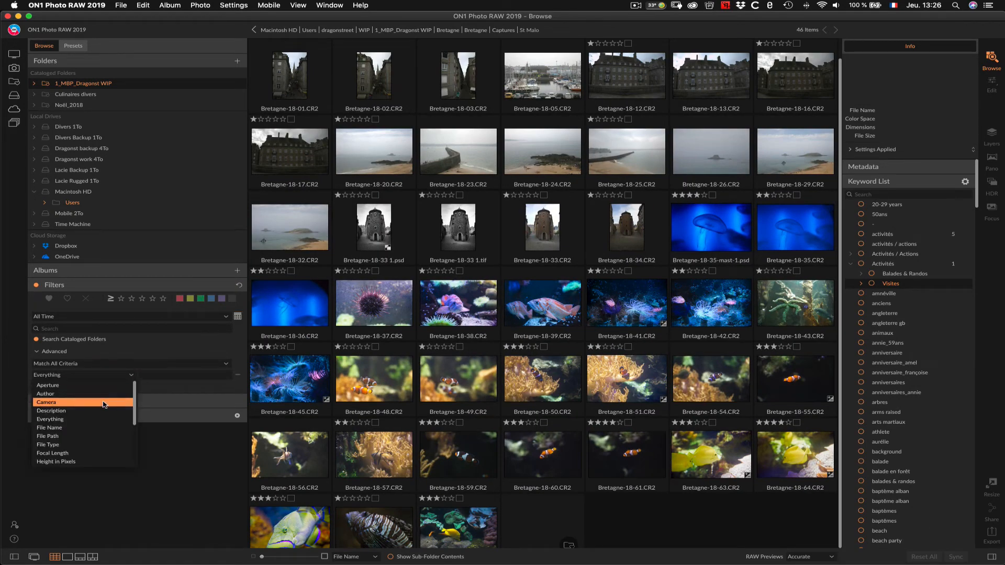
scroll(103, 405, down, 2)
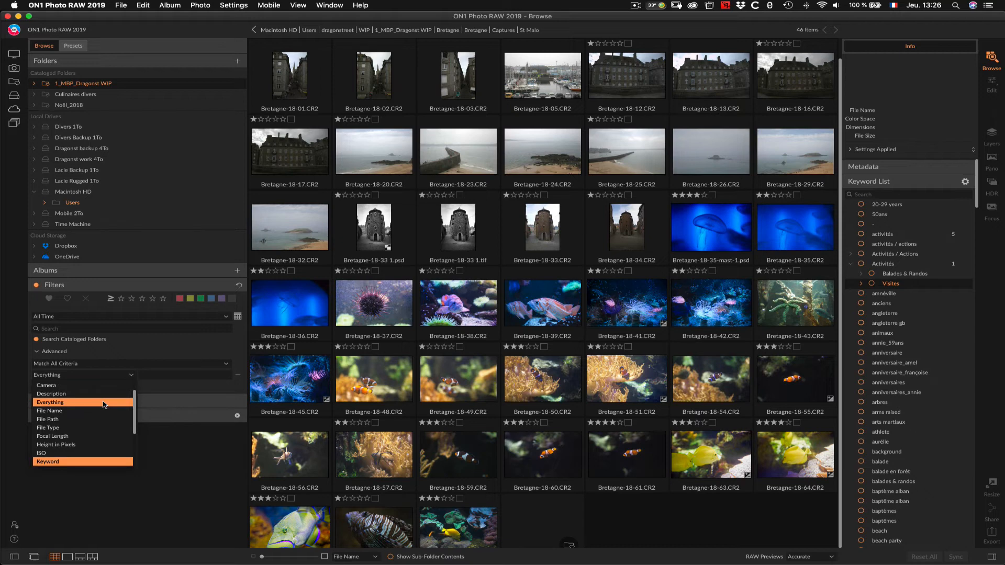
click(103, 405)
click(152, 375)
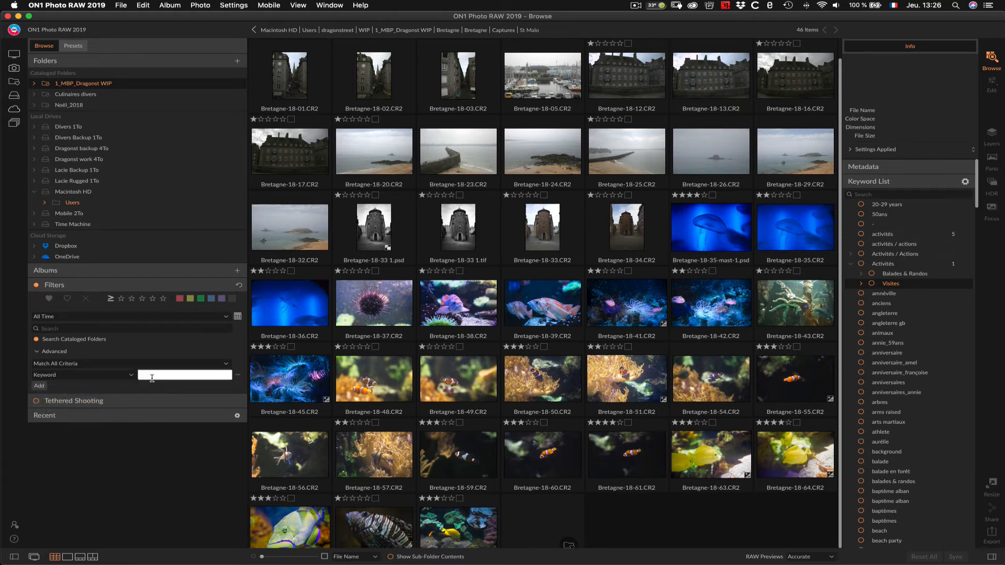
Look up keywords containing "vi" for the filter criterion and search the cataloged photos for the lowercase "visites" keyword
text(vi)
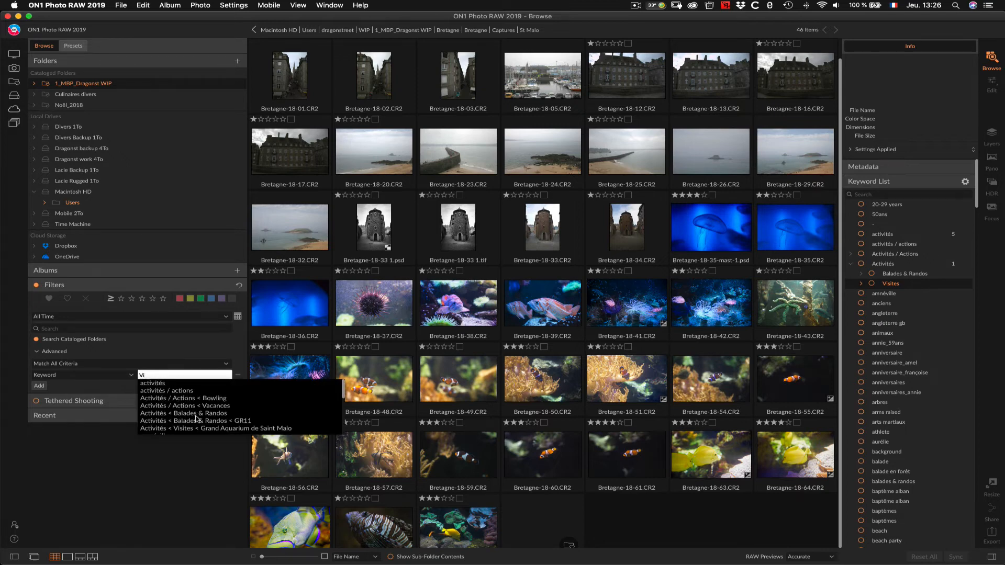
scroll(203, 417, down, 5)
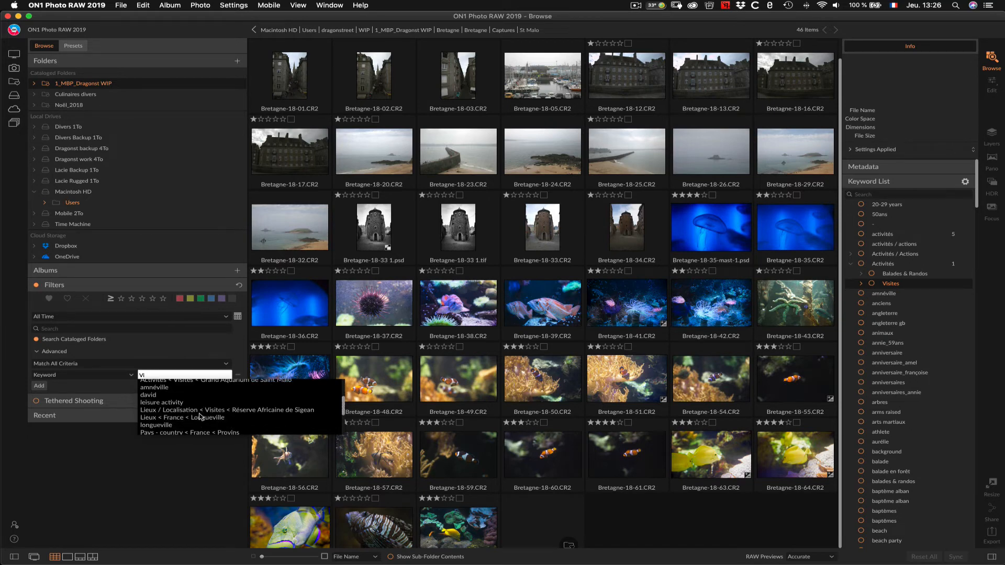
scroll(205, 413, down, 3)
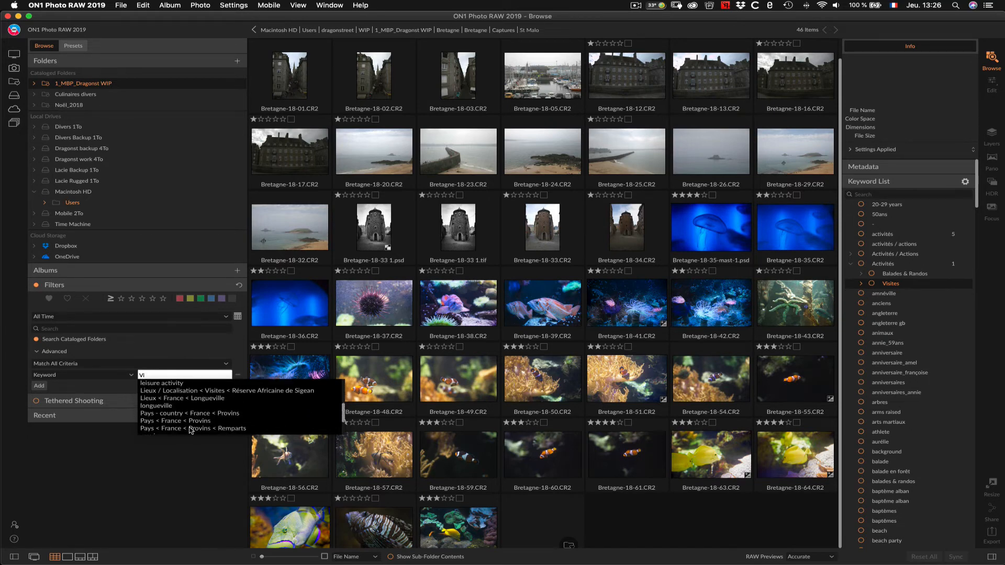
scroll(171, 423, down, 2)
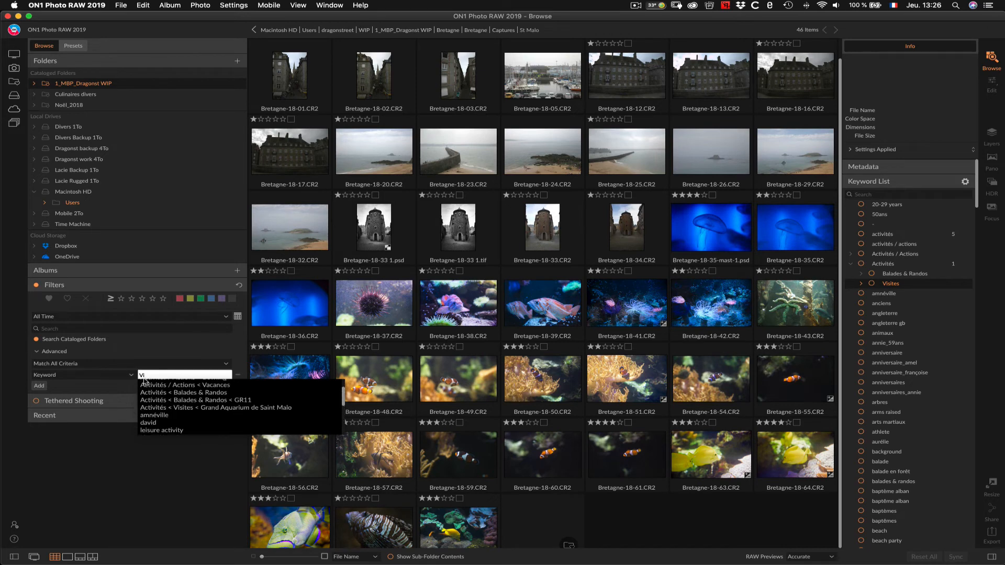
scroll(166, 420, down, 2)
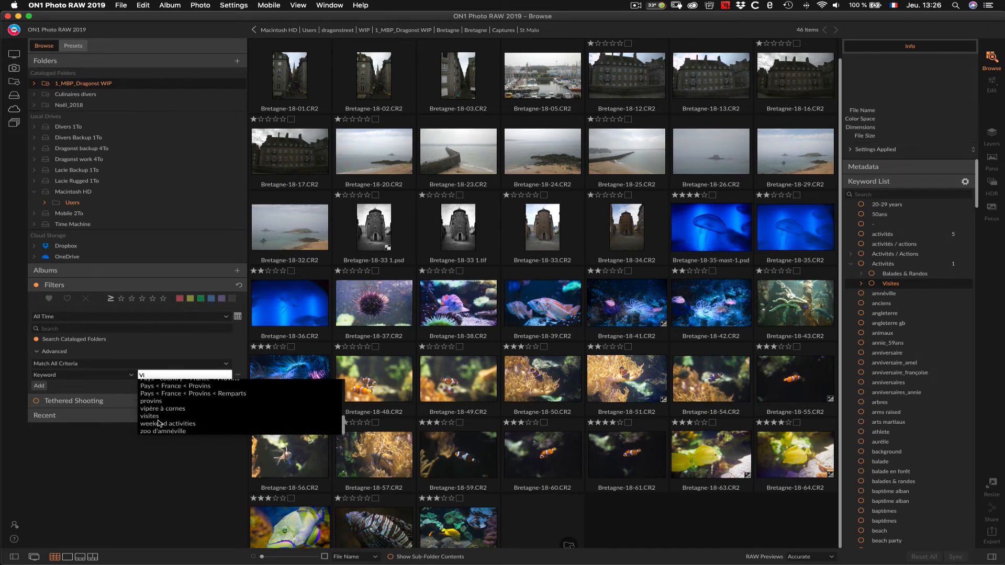
click(156, 417)
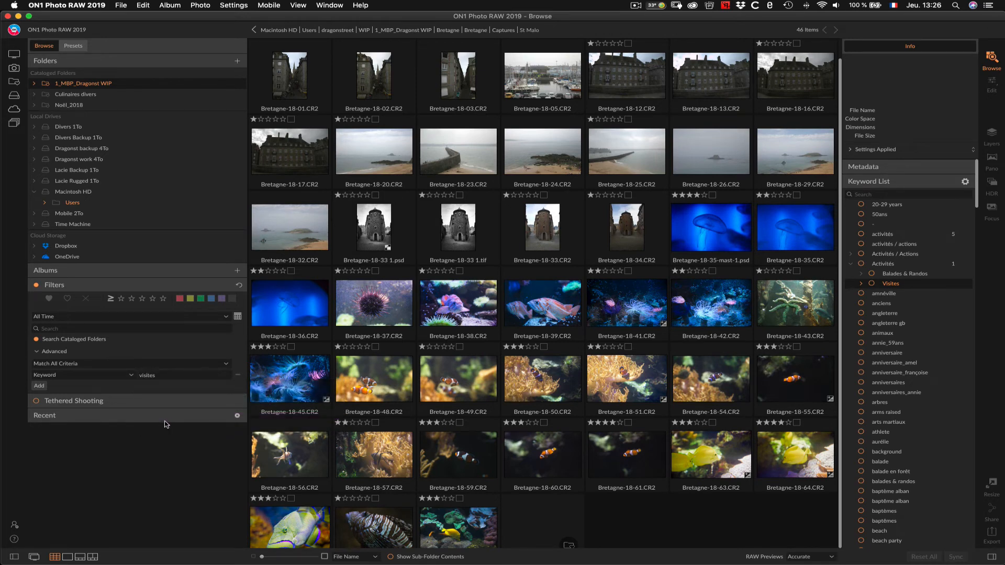
click(193, 372)
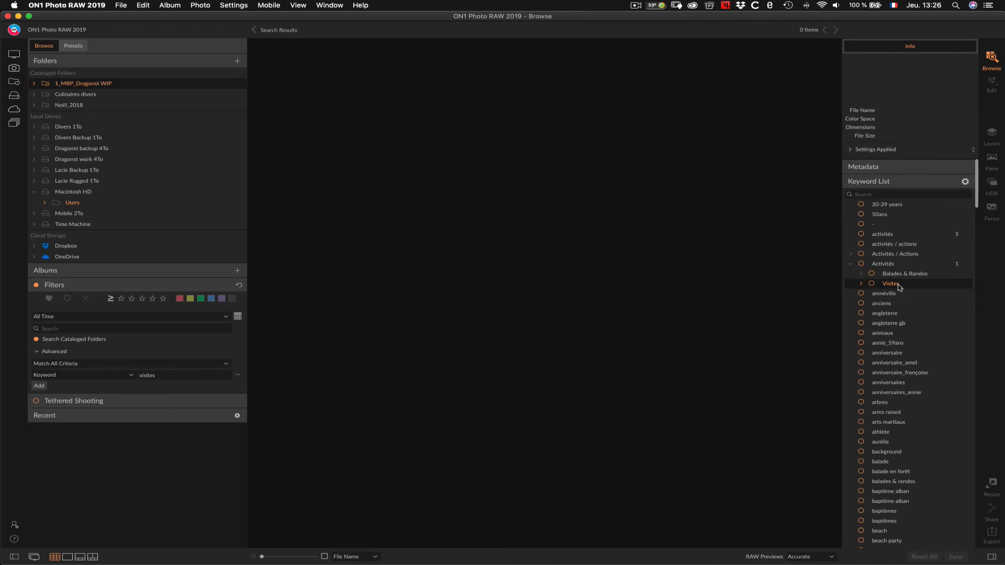
Expand the Visites keyword under Activités to show its sub-keyword, and reset the filters
click(861, 284)
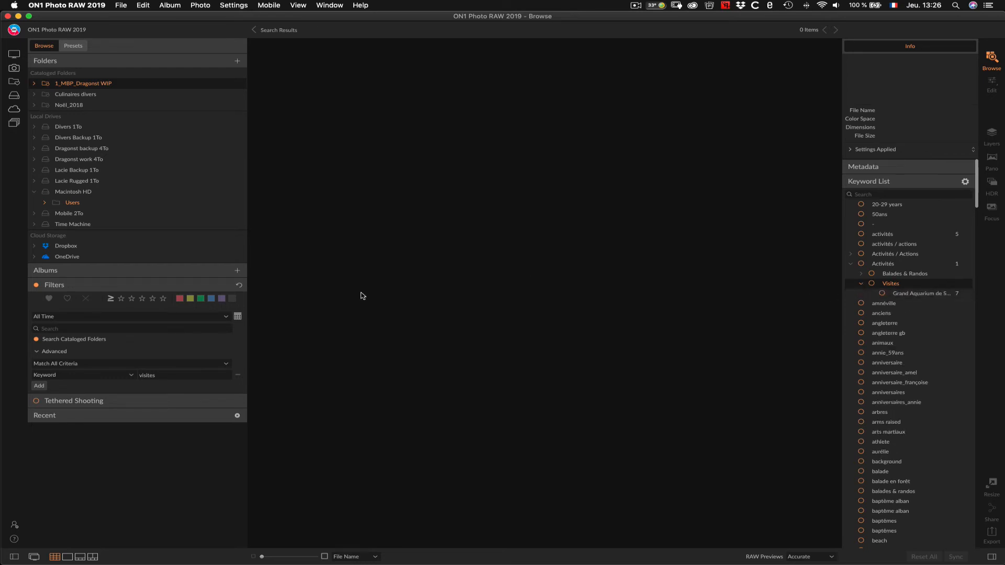
click(240, 288)
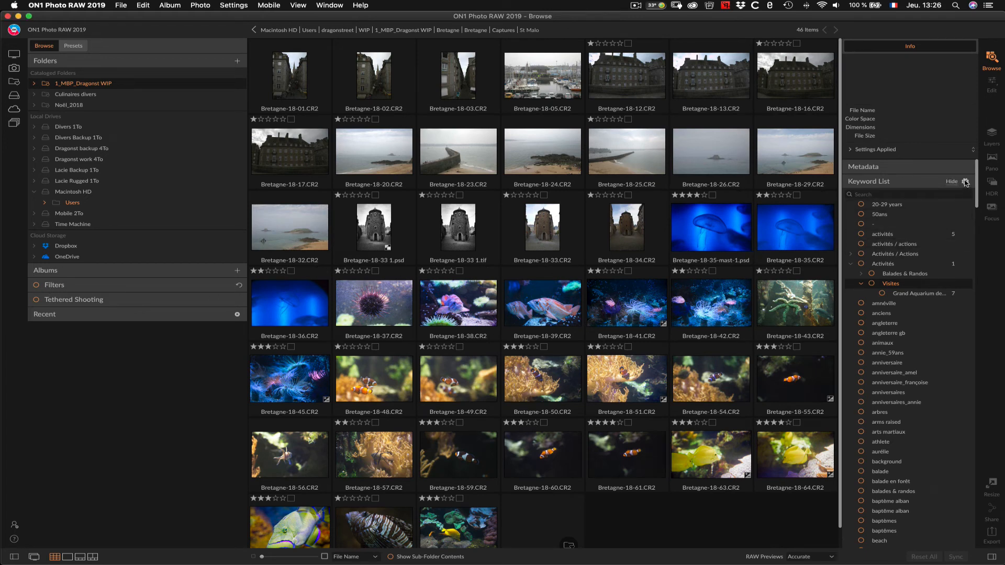
Open the keyword export, check the proposed file name and the available save locations, and cancel without saving
click(966, 183)
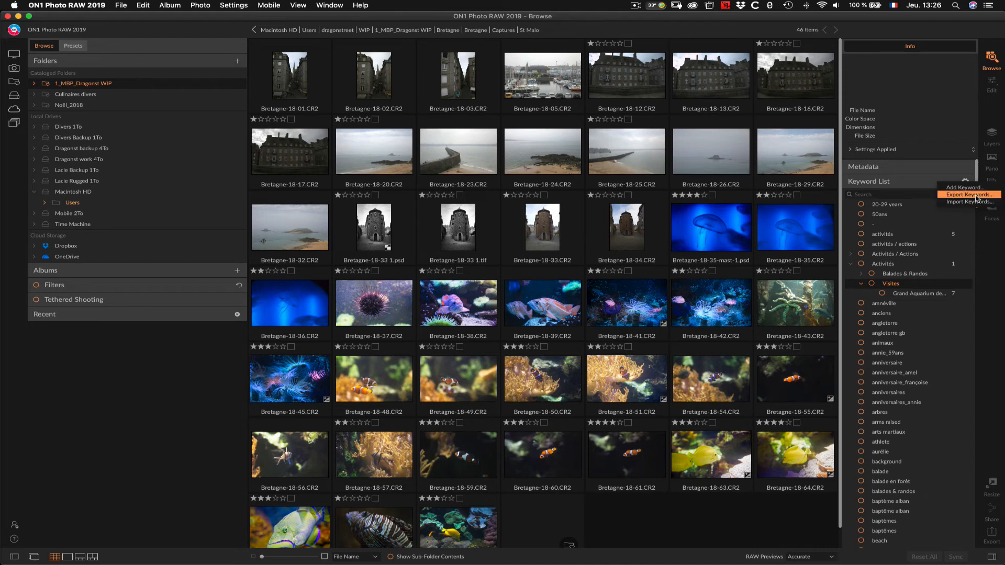
click(977, 197)
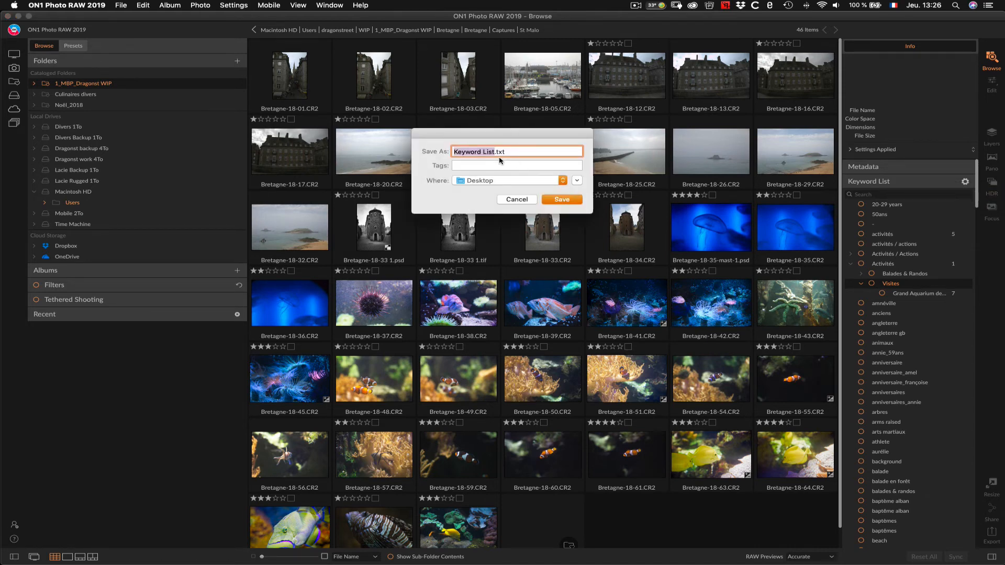
click(479, 180)
click(440, 173)
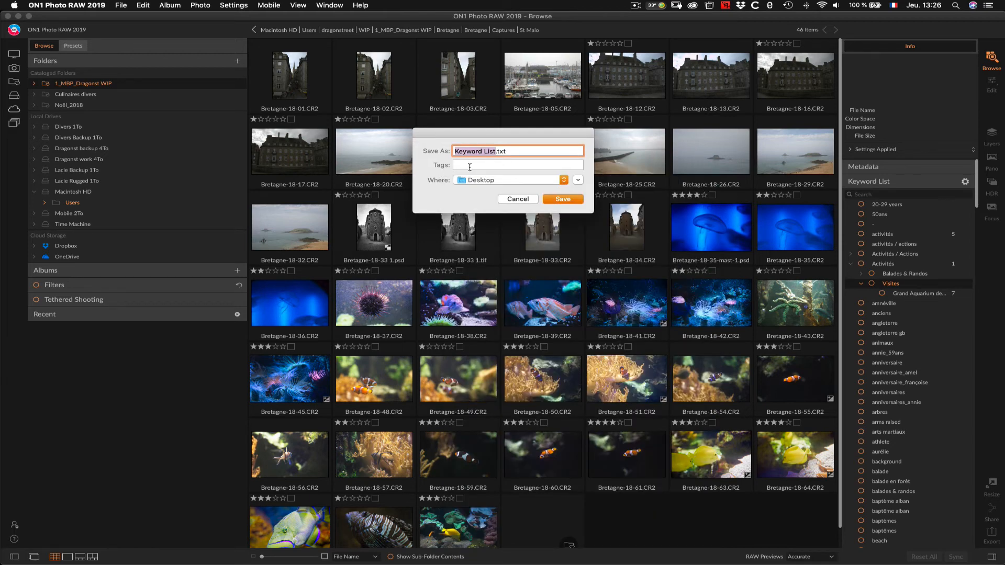
click(521, 200)
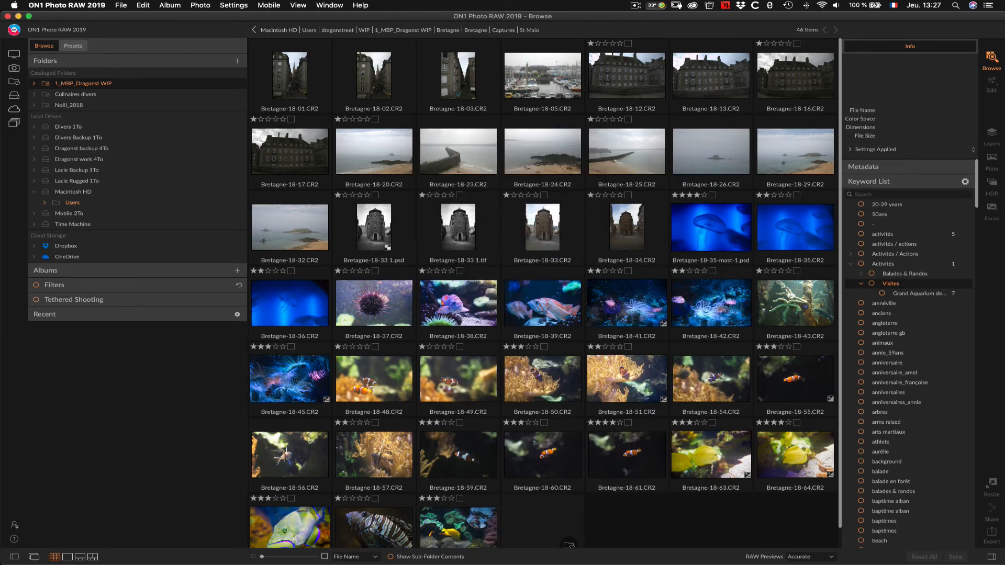
Open the keyword import's file selection and cancel it without choosing a file
click(965, 181)
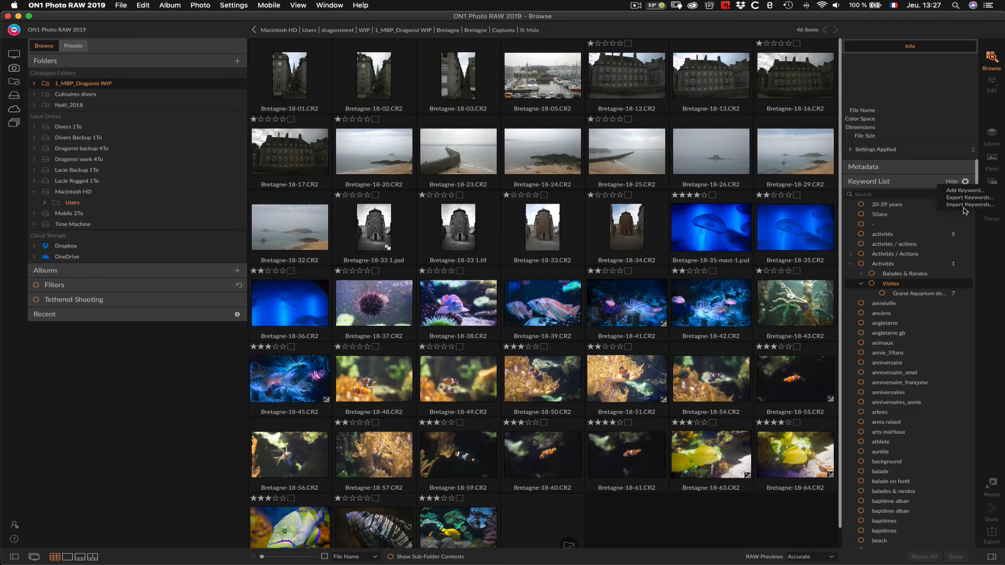
click(966, 205)
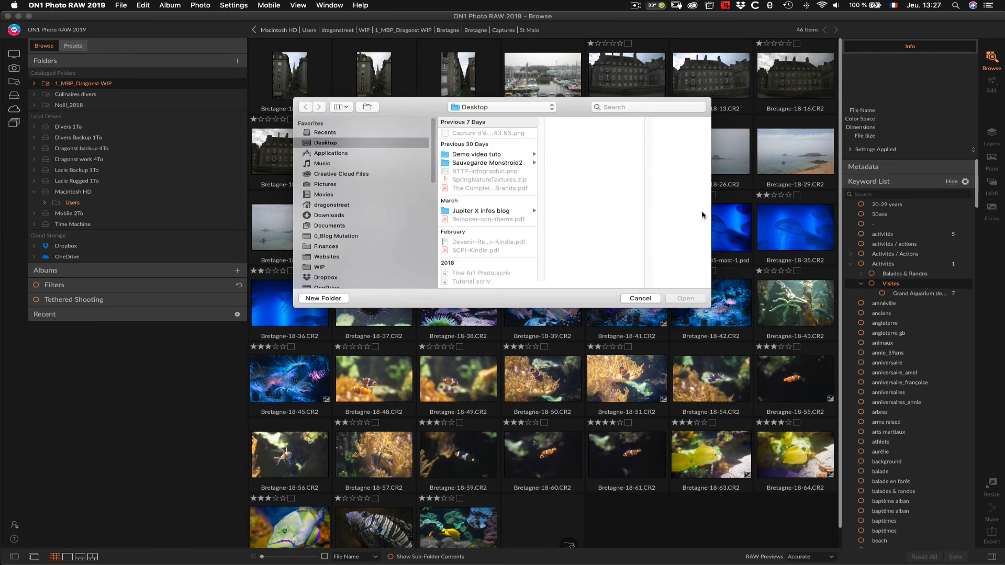
click(640, 299)
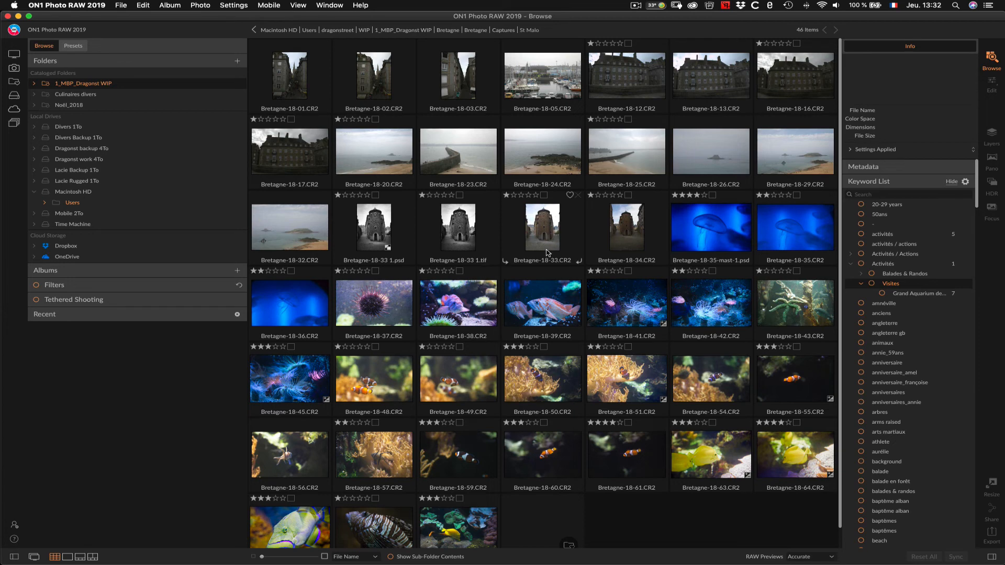
Open the jellyfish photo Bretagne-18-35.CR2 for editing and show the Text tool's description
click(713, 236)
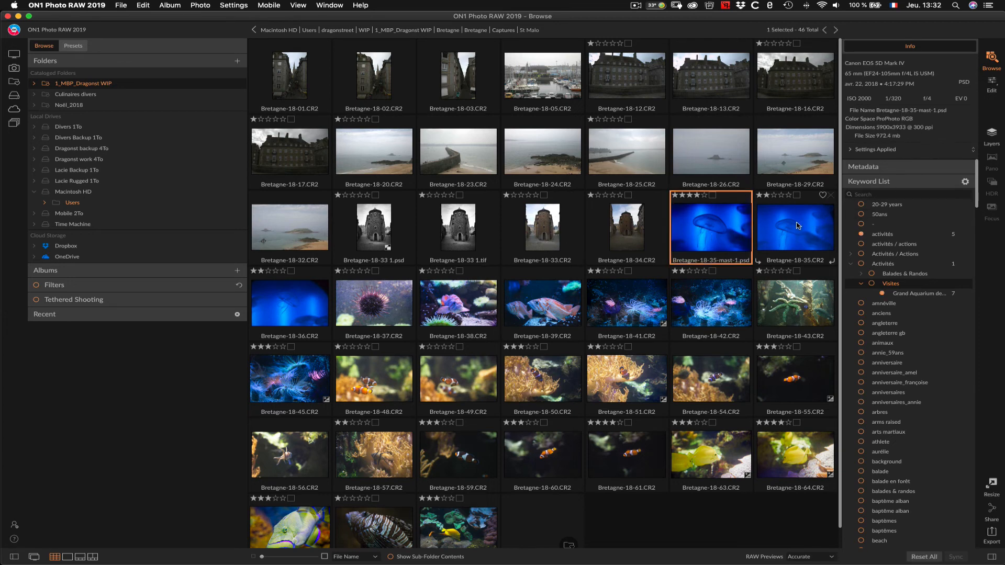
click(818, 222)
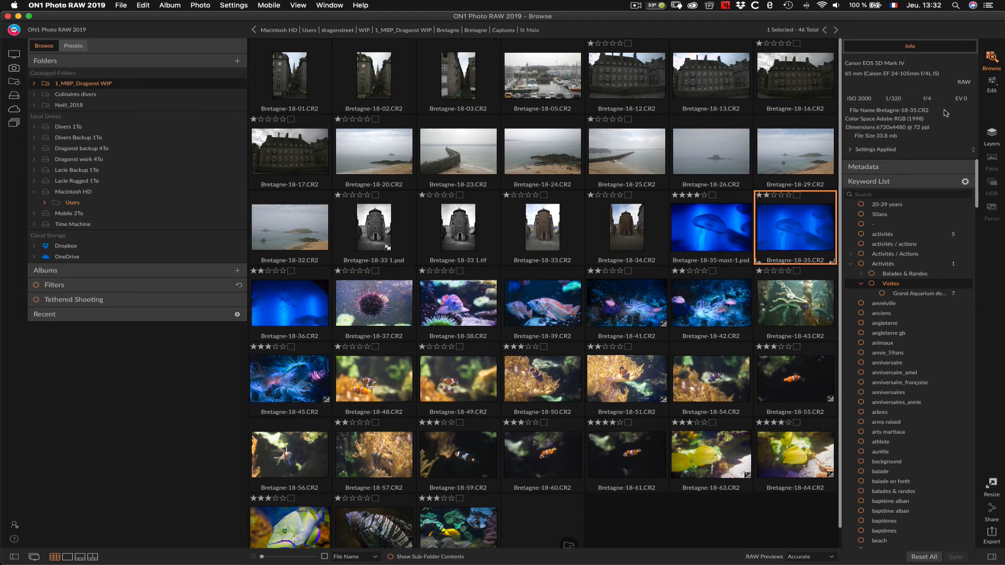
click(992, 83)
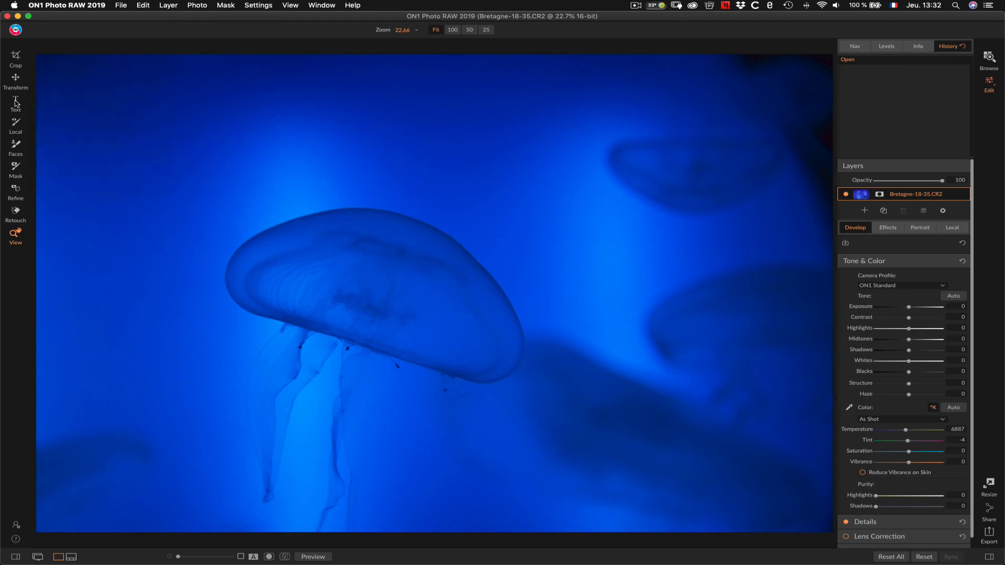
mouse_move(16, 103)
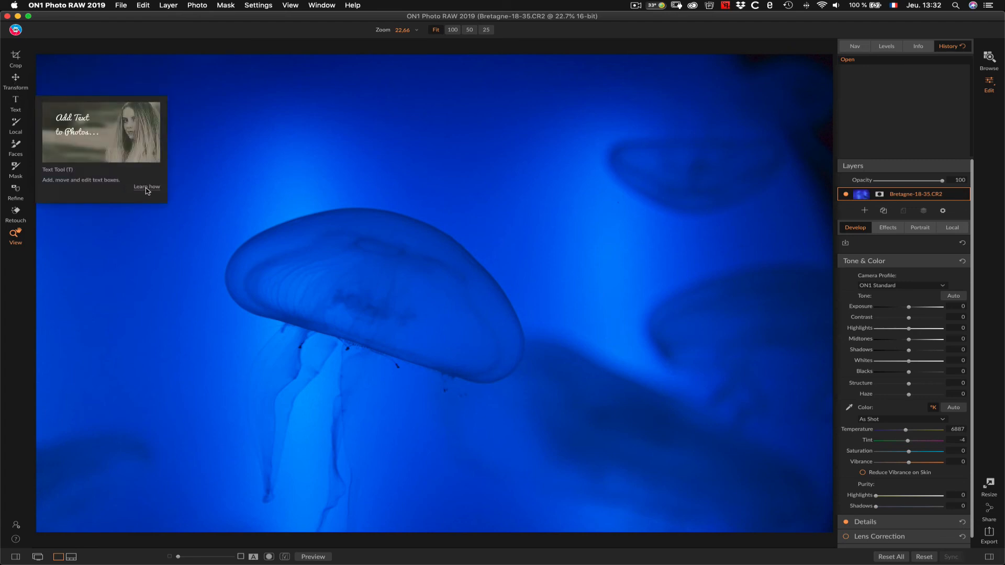